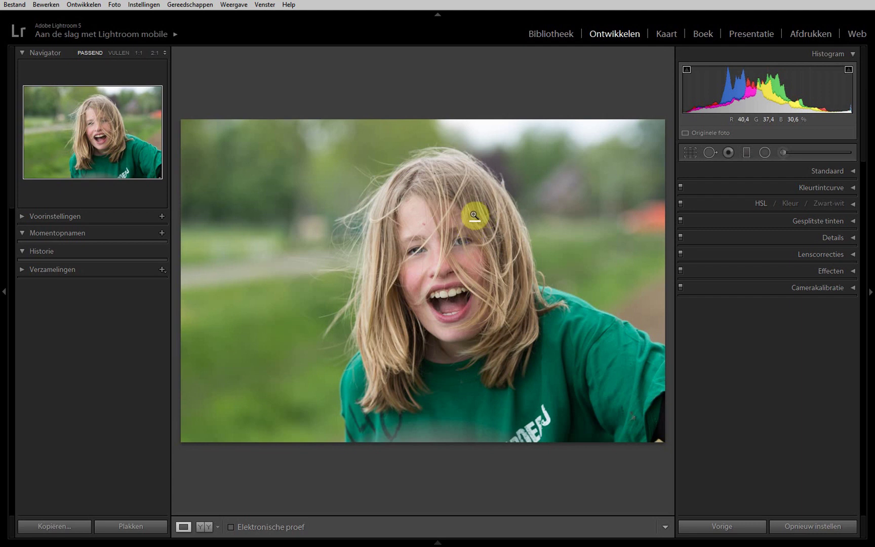
- Hide the left panel, then enable Profile Corrections, Remove Chromatic Aberration and Constrain Crop in Lens Corrections
click(6, 293)
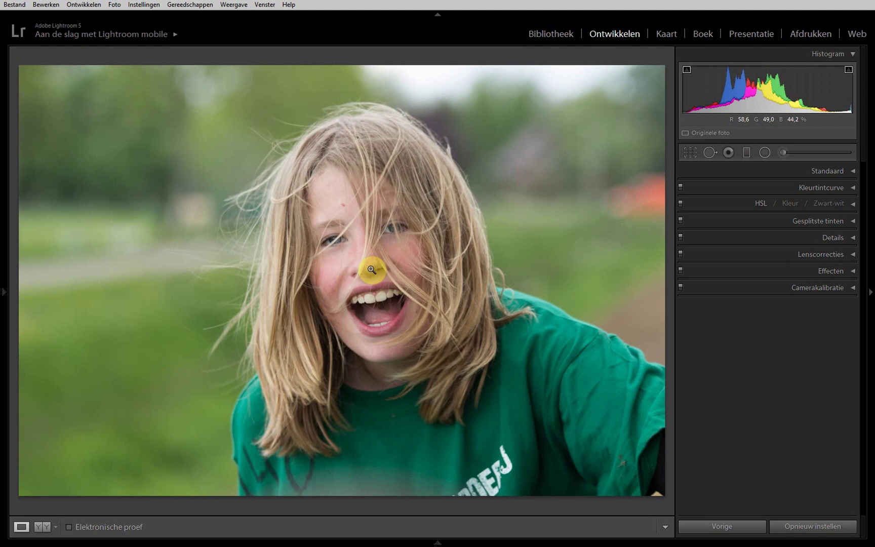
click(854, 254)
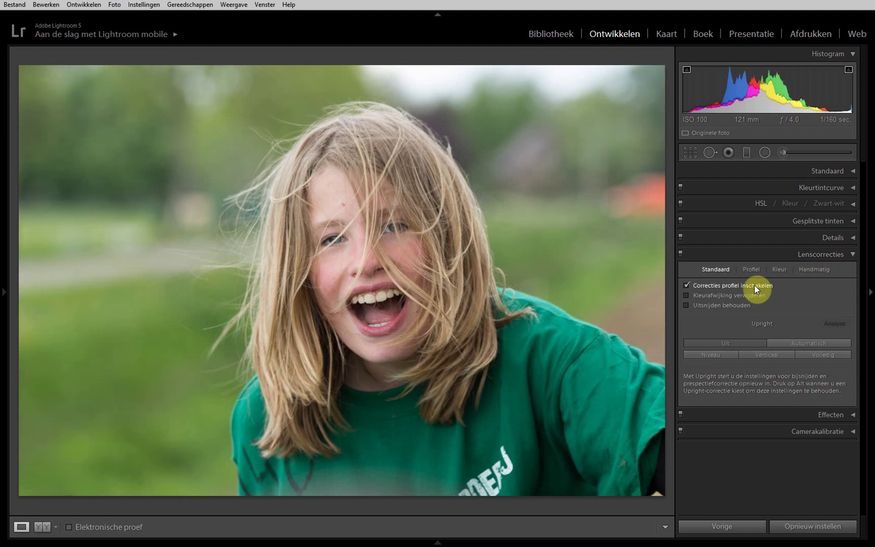
click(752, 270)
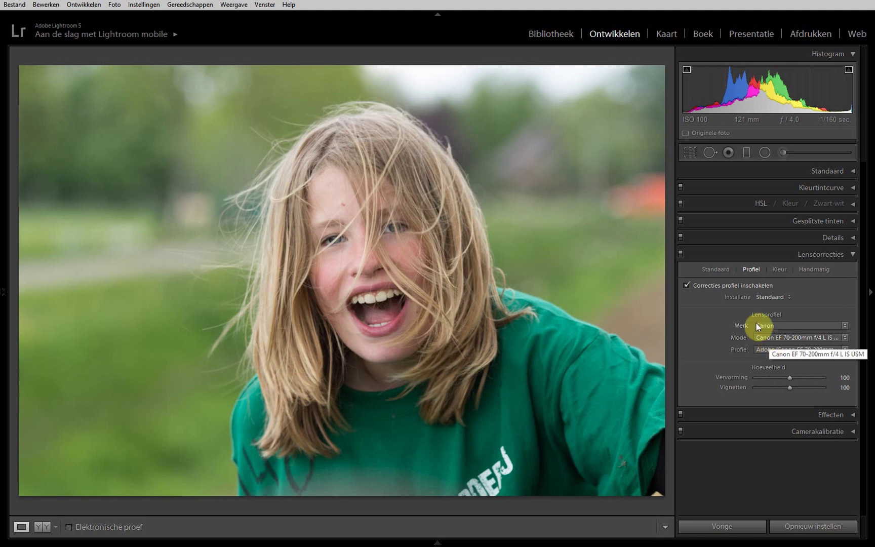
click(723, 271)
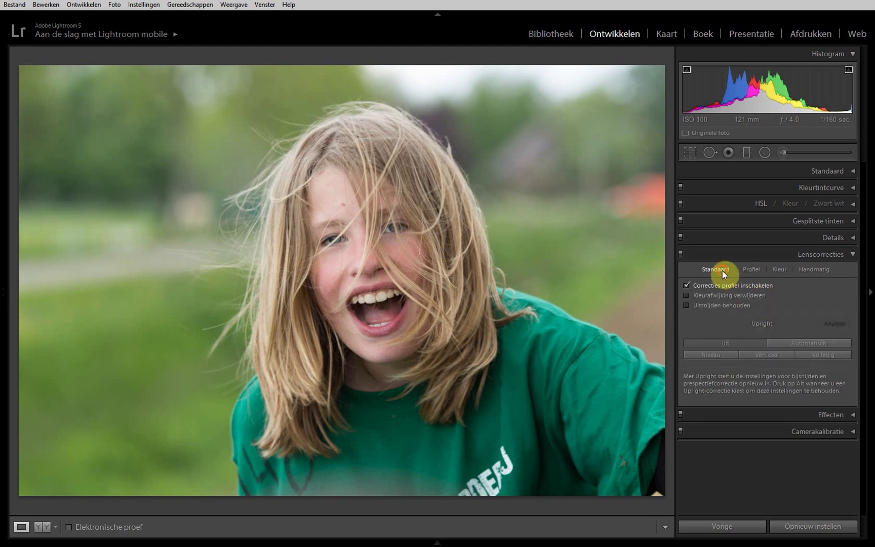
click(720, 306)
- Compare Auto and Daylight white balance, then keep As Shot (temperature 5200, tint +4)
click(849, 253)
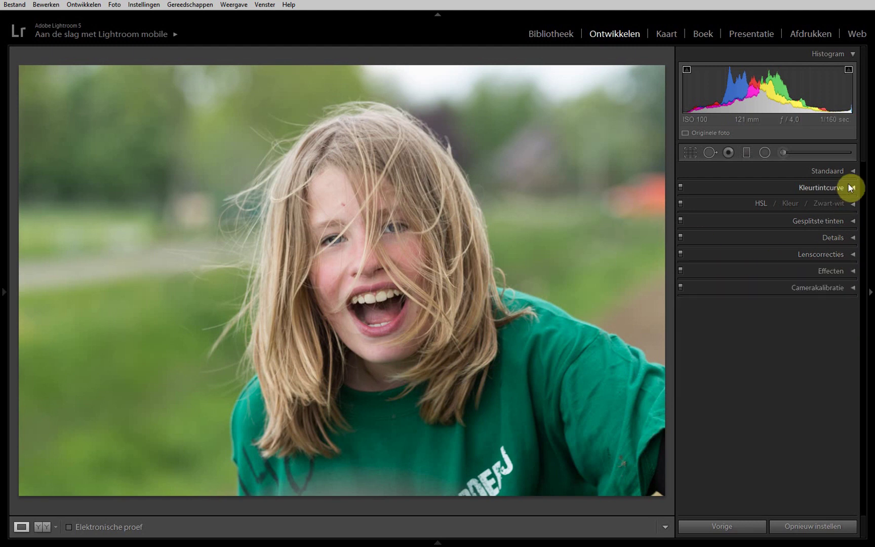
click(852, 170)
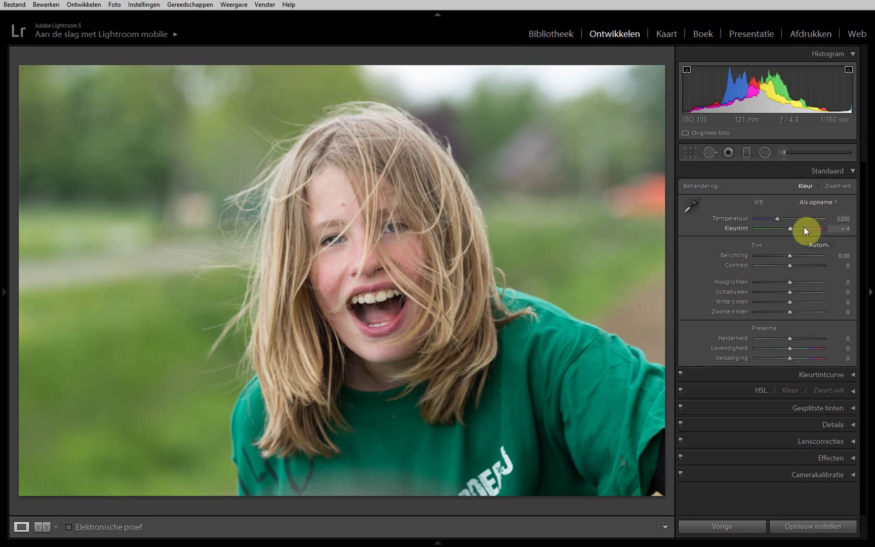
click(808, 202)
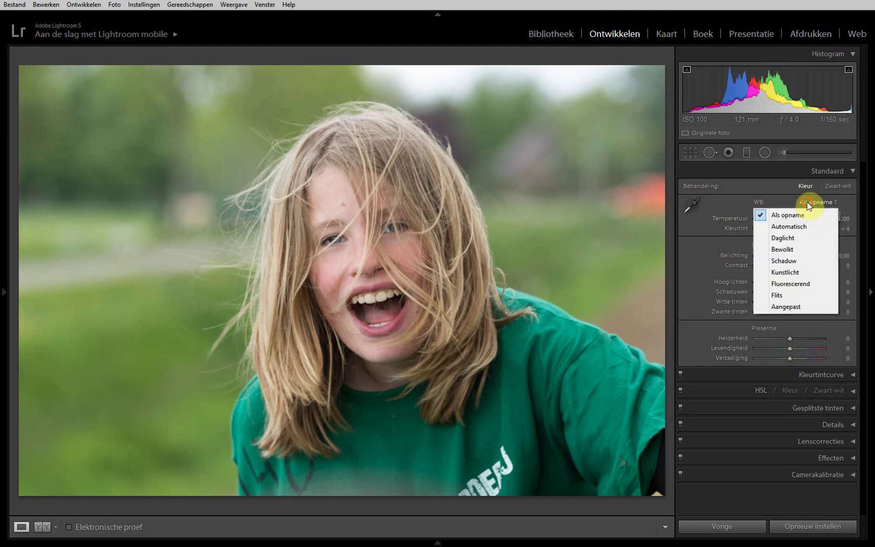
click(800, 227)
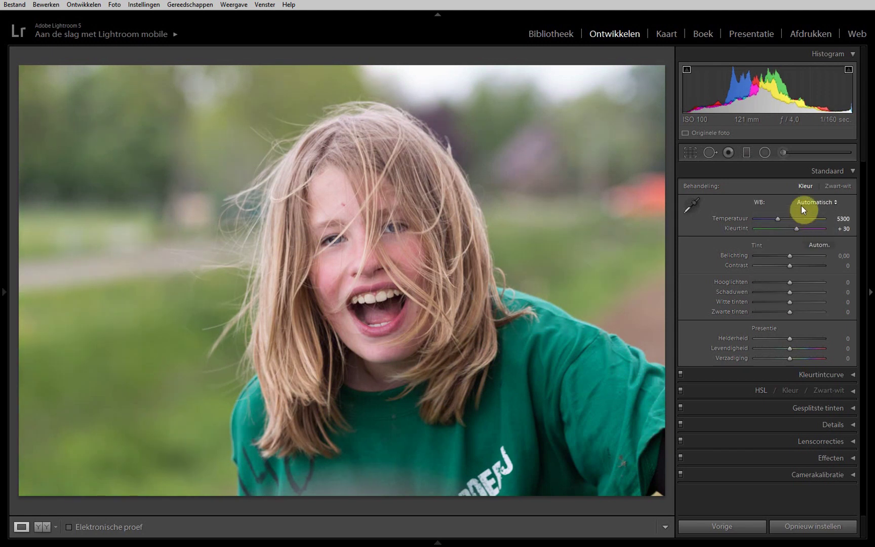
click(801, 205)
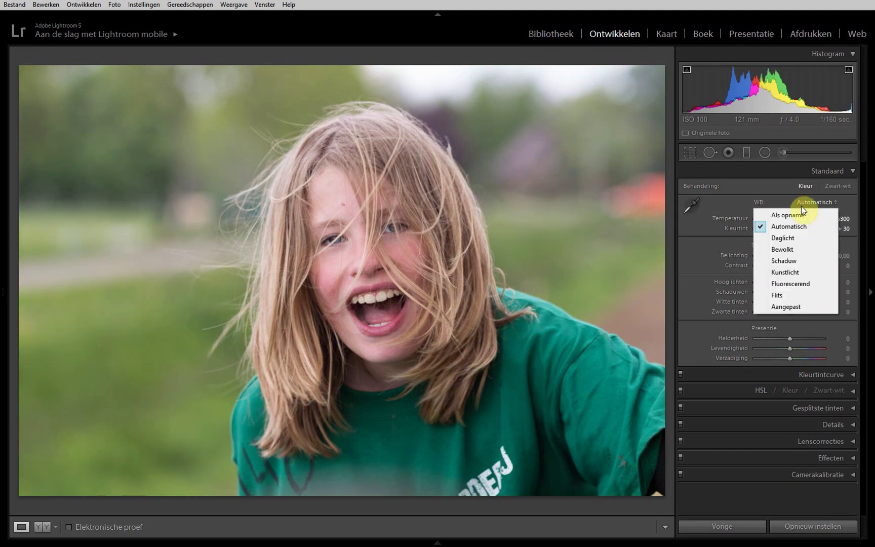
click(794, 238)
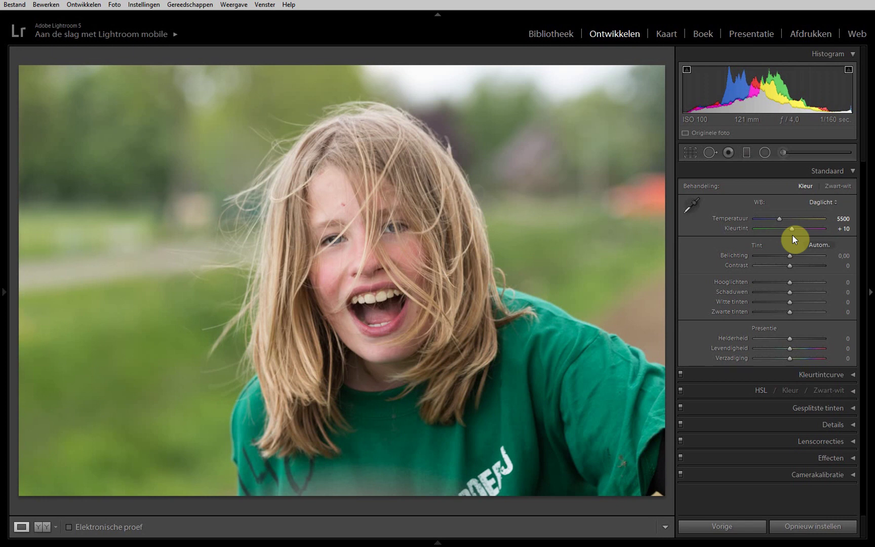
click(812, 203)
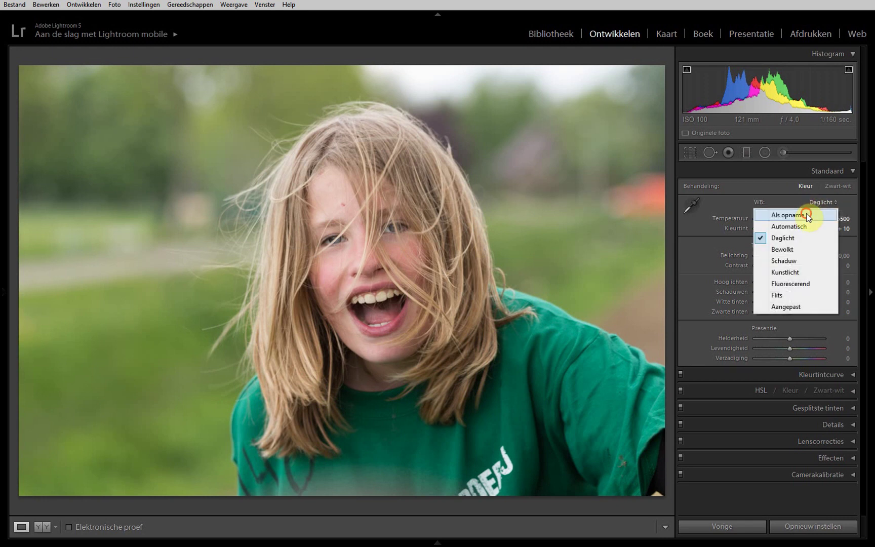
click(807, 212)
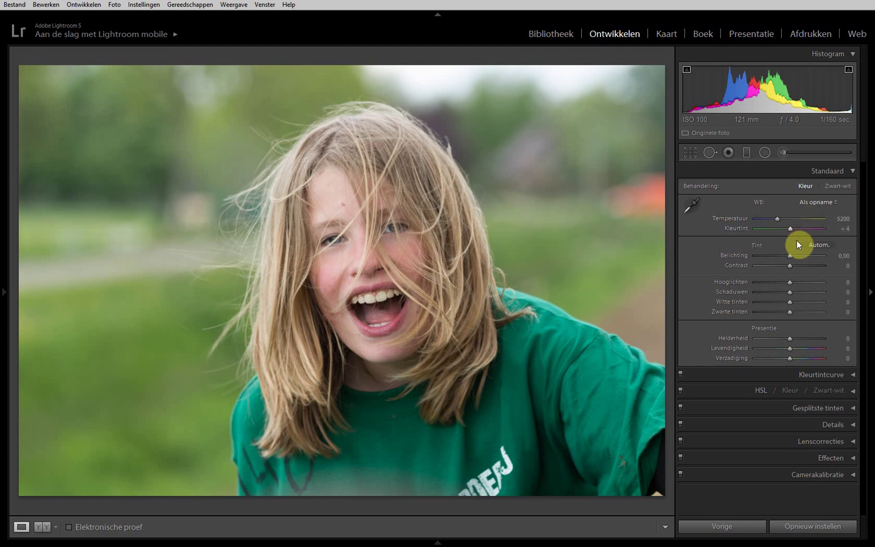
- Toggle the shadow clipping indicator with the Histogram panel's top-left triangle
click(687, 70)
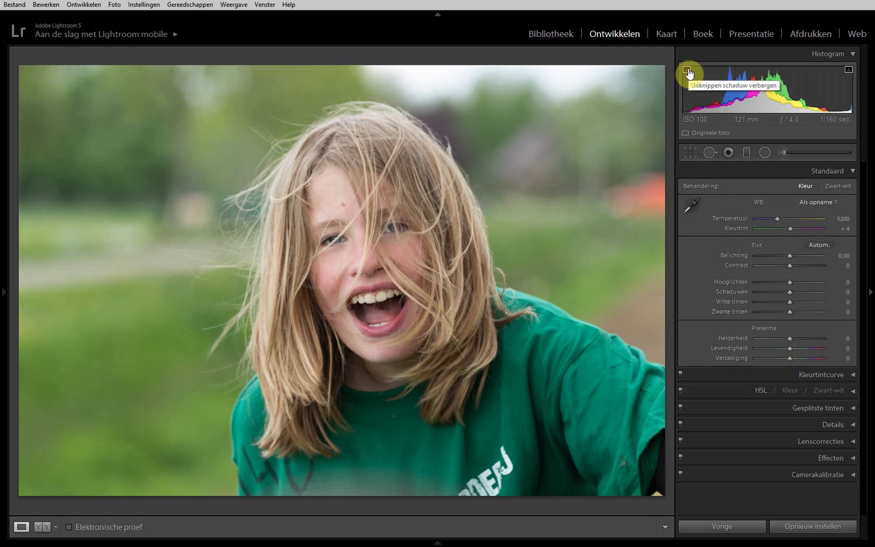
click(688, 74)
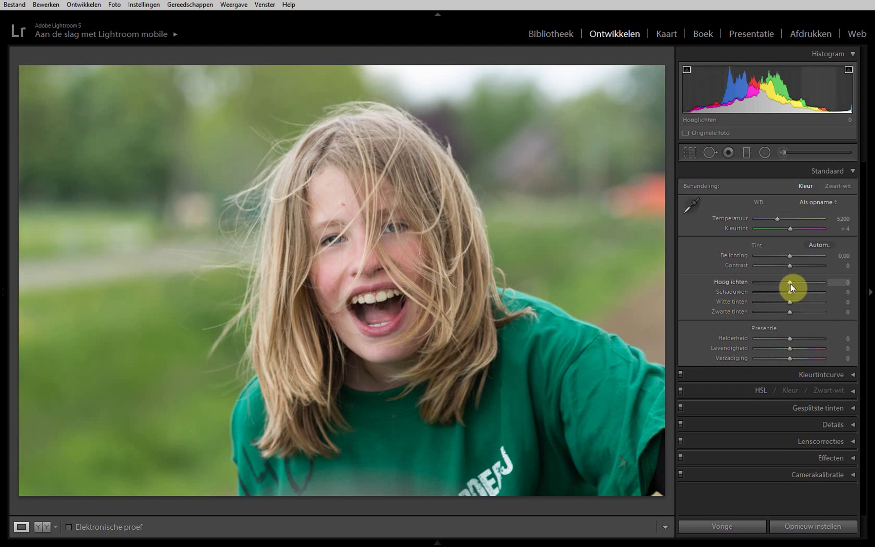
- Lower Highlights to -59 and raise Shadows to +18, checking clipping along the way
drag(791, 284, 755, 283)
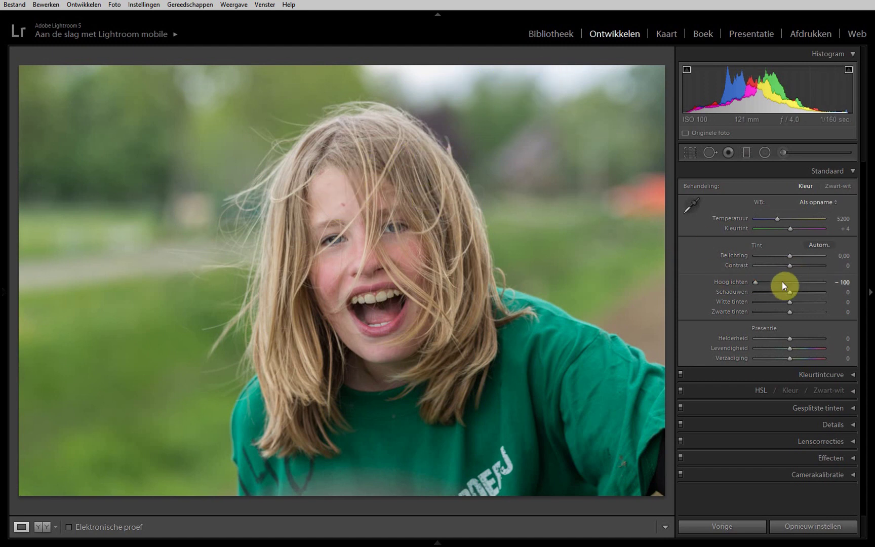
drag(756, 283, 813, 281)
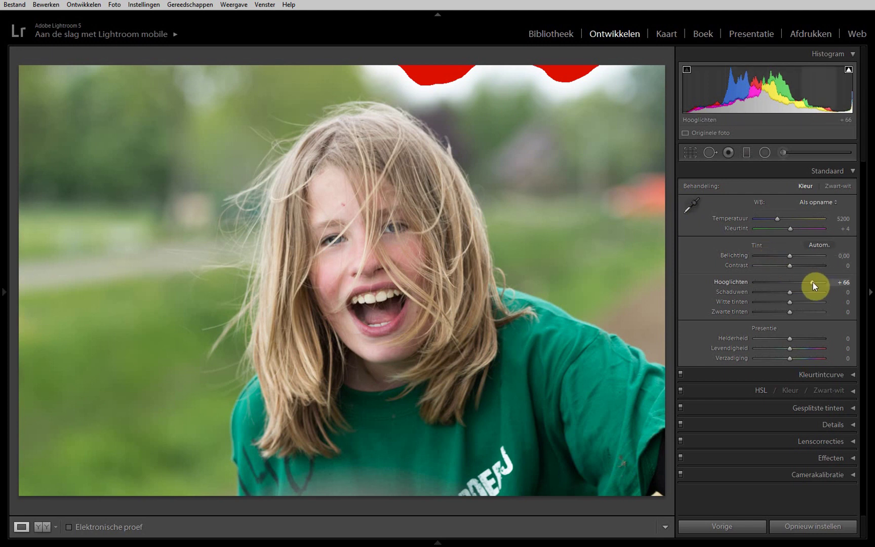
mouse_move(812, 283)
mouse_down()
mouse_move(725, 288)
mouse_move(784, 293)
mouse_move(745, 288)
mouse_move(767, 288)
mouse_up()
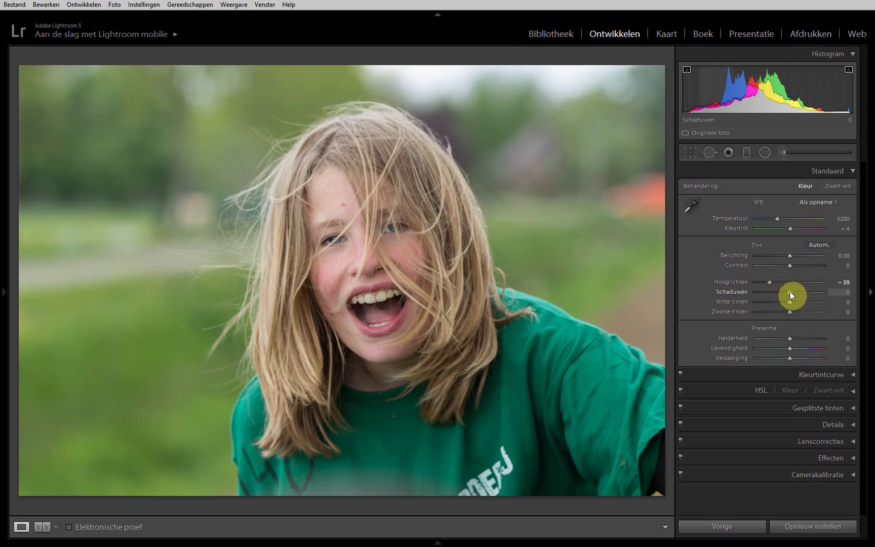
drag(791, 292, 841, 292)
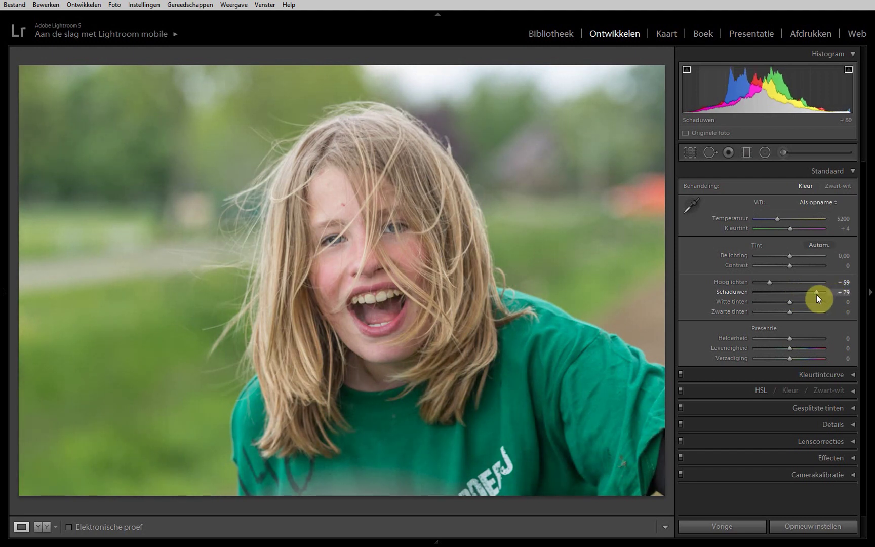
drag(836, 291, 798, 299)
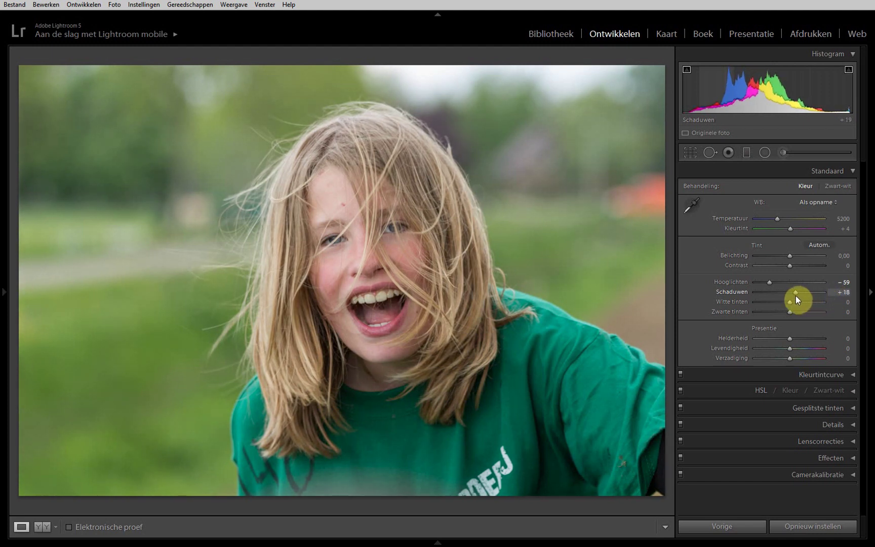
- Reset Shadows to 0, set Whites to +18, and test Blacks and Clarity, leaving both at 0
double_click(795, 295)
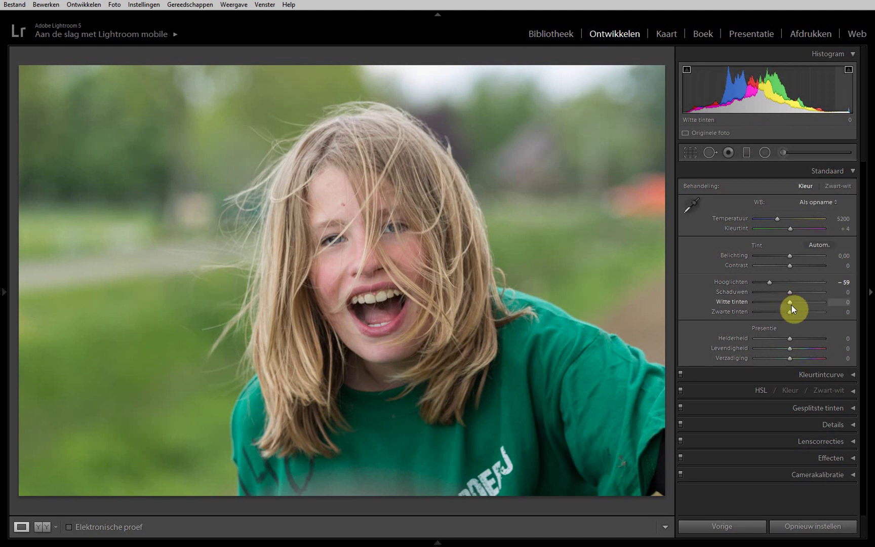
mouse_move(792, 303)
mouse_down()
mouse_move(805, 302)
mouse_move(795, 303)
mouse_up()
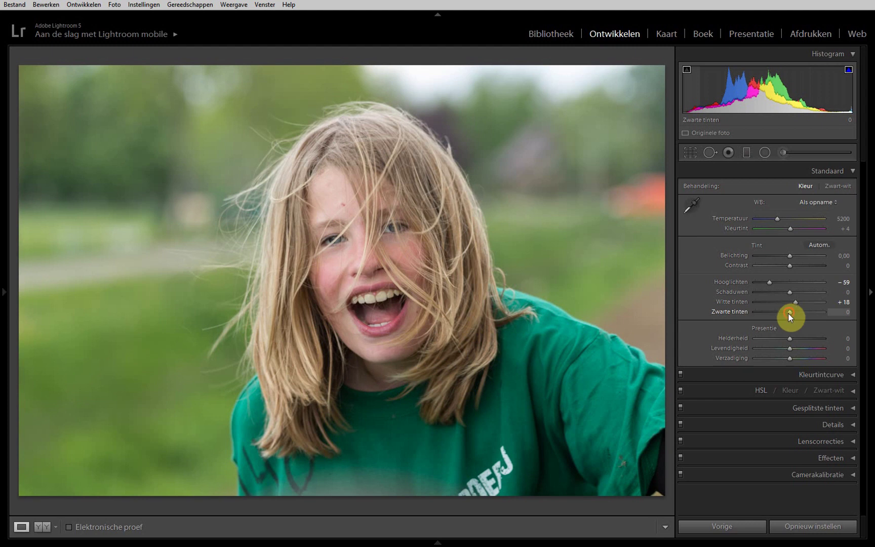
drag(789, 313, 778, 317)
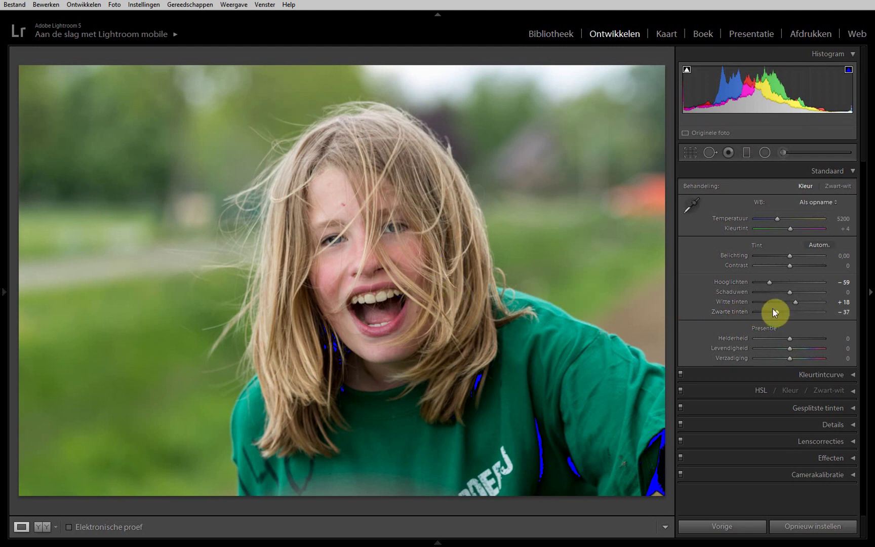
drag(782, 312, 790, 311)
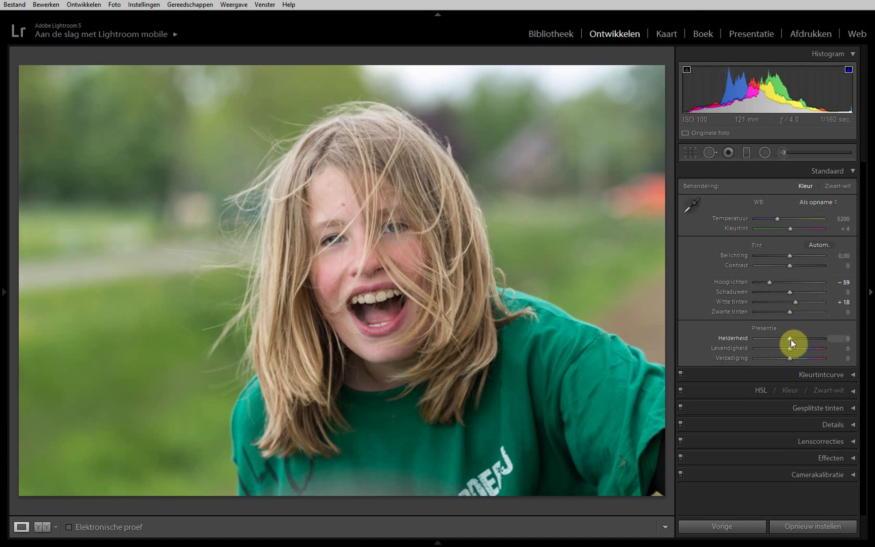
mouse_move(794, 338)
mouse_down()
mouse_move(812, 337)
mouse_move(791, 338)
mouse_move(806, 347)
mouse_move(777, 348)
mouse_move(789, 348)
mouse_up()
- Heal the red blemish on the girl's forehead with the Spot Removal tool
click(853, 171)
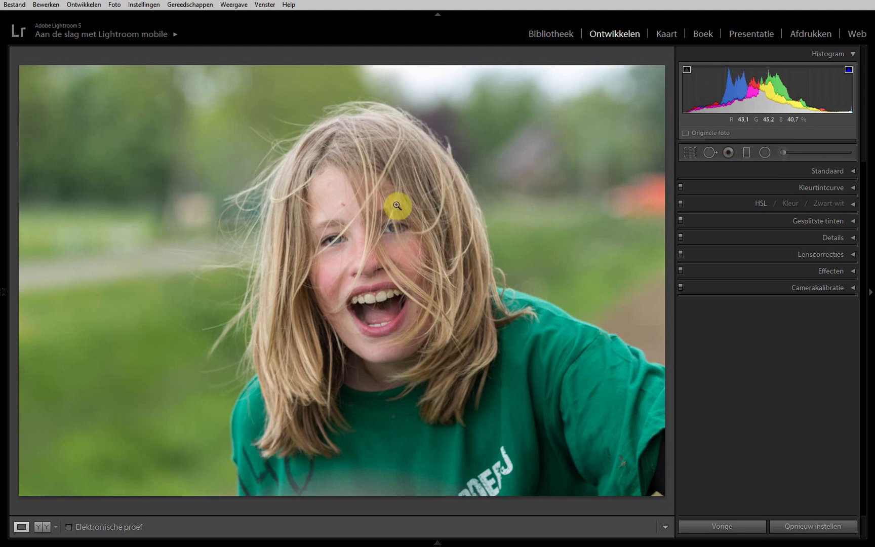
click(346, 204)
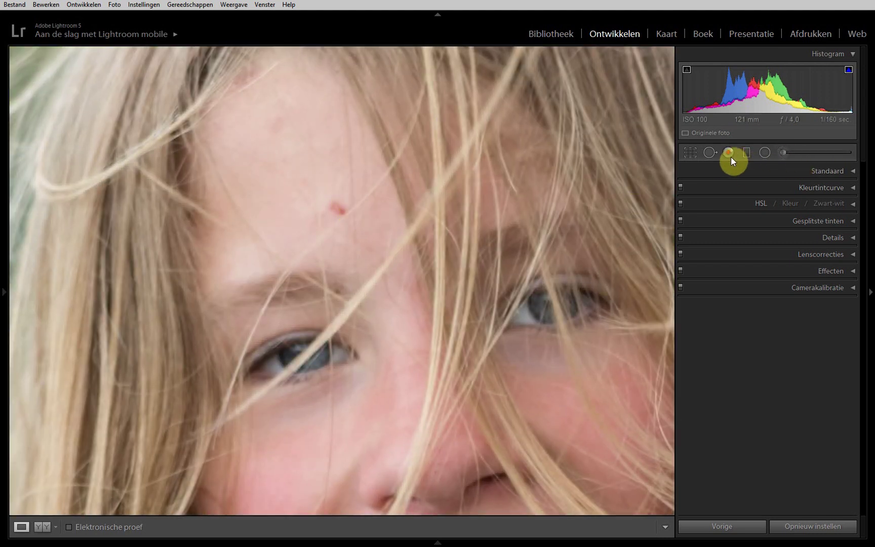
click(709, 151)
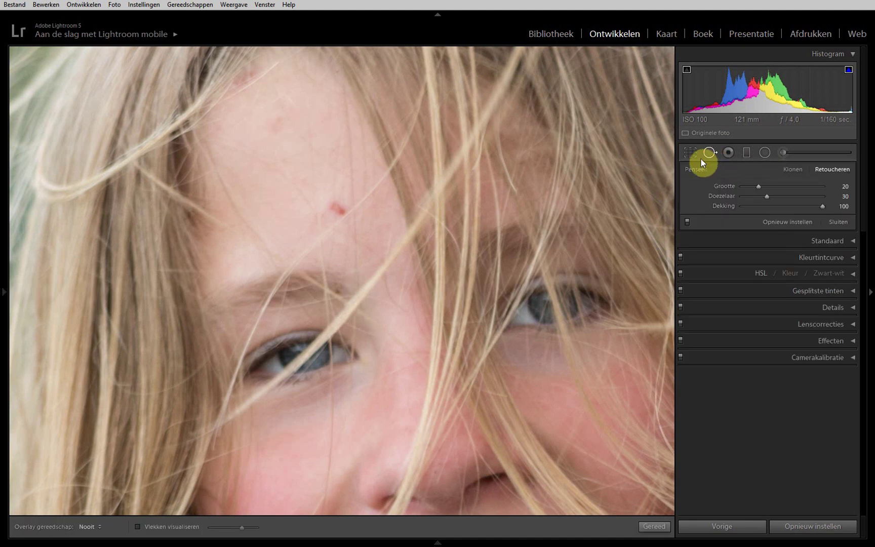
click(337, 210)
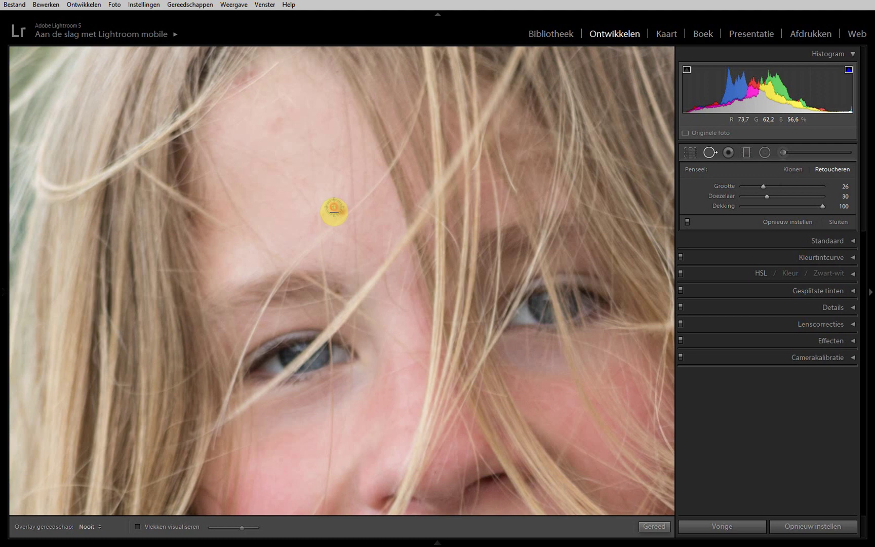
click(337, 208)
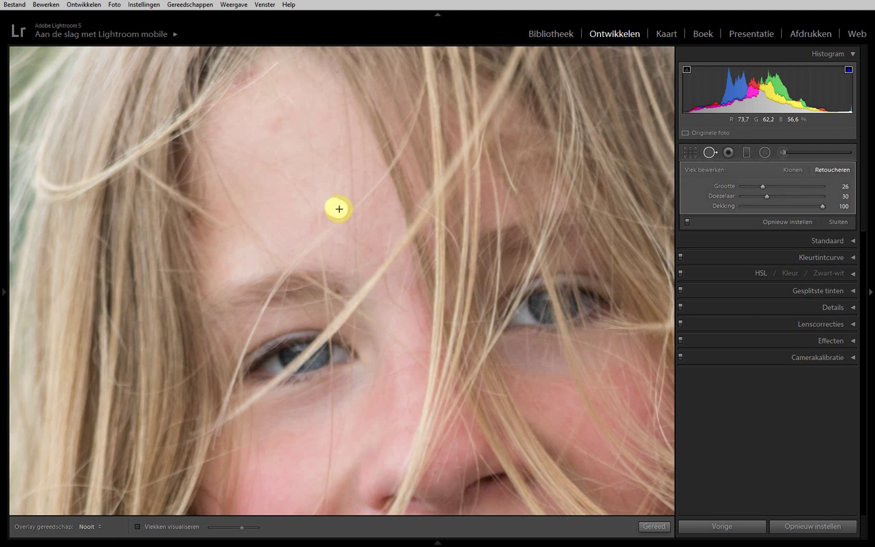
- Raise the spot fix's Feather to 82, checking the result zoomed in and out
click(380, 234)
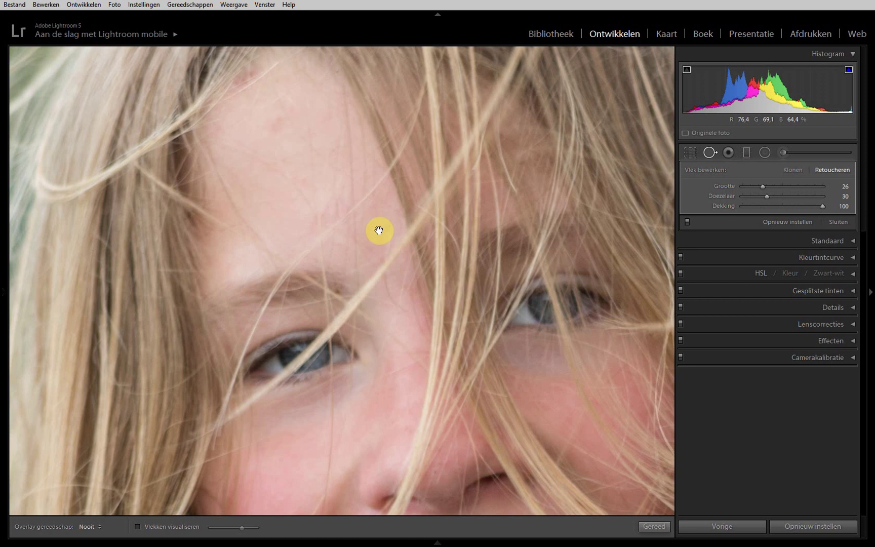
click(374, 228)
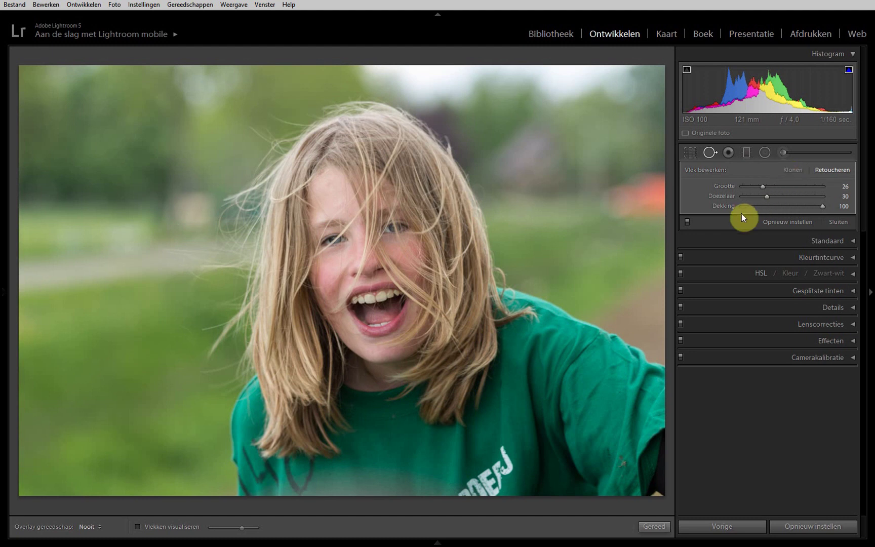
click(420, 312)
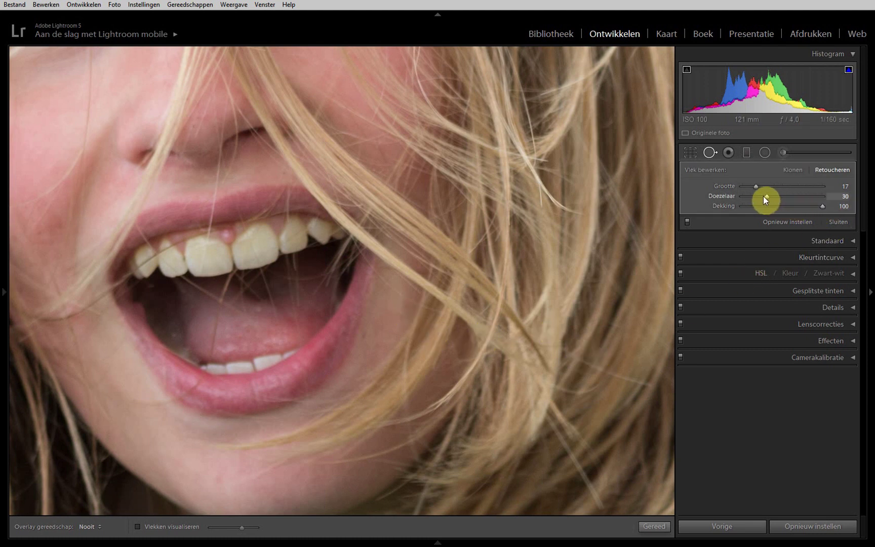
drag(796, 195, 808, 199)
click(488, 359)
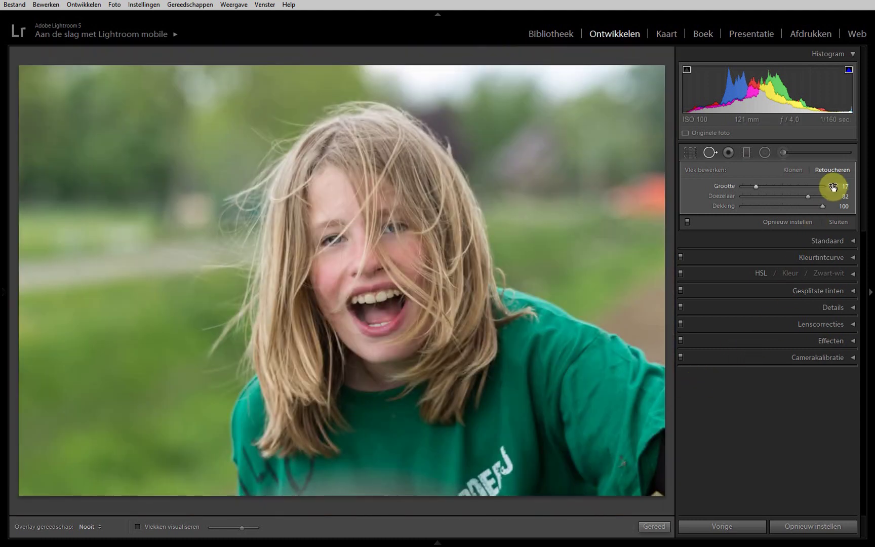
- Load the adjustment brush with the Irisverbetering preset (exposure 0.35, saturation 40)
click(838, 222)
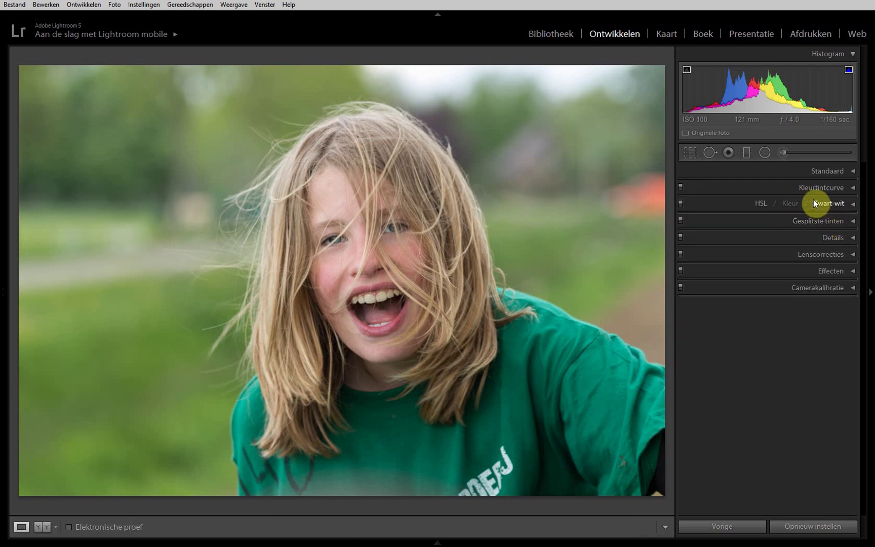
click(784, 153)
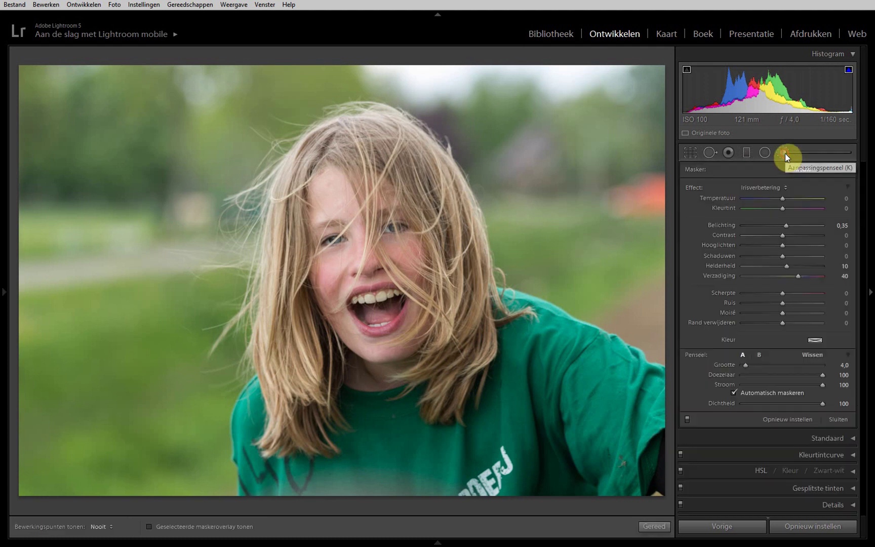
double_click(690, 187)
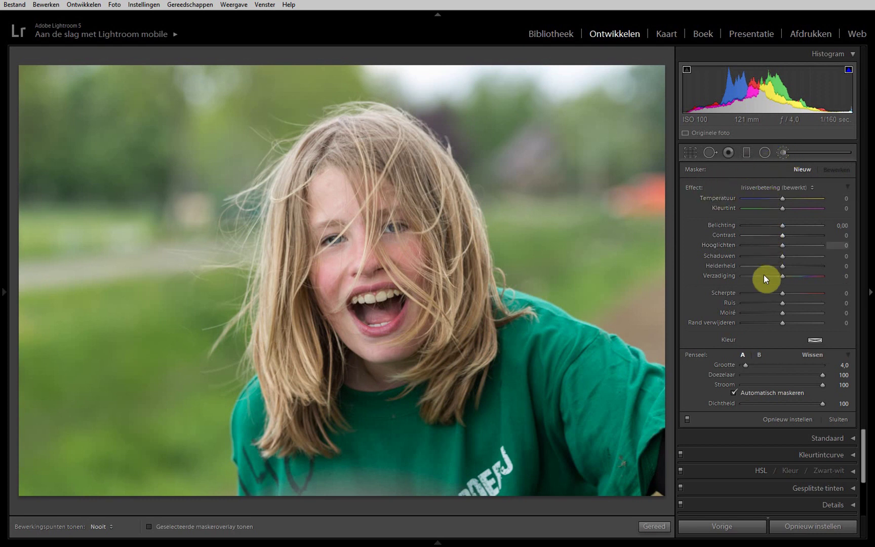
click(762, 189)
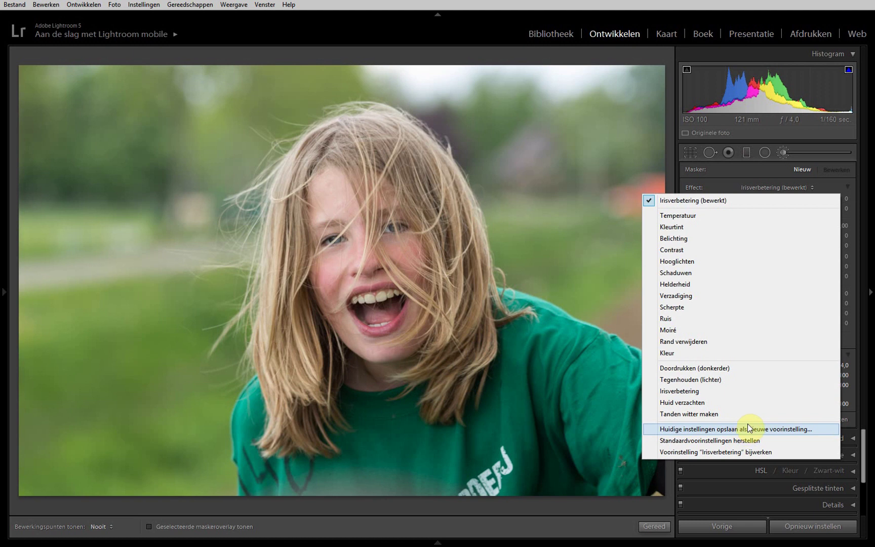
click(744, 391)
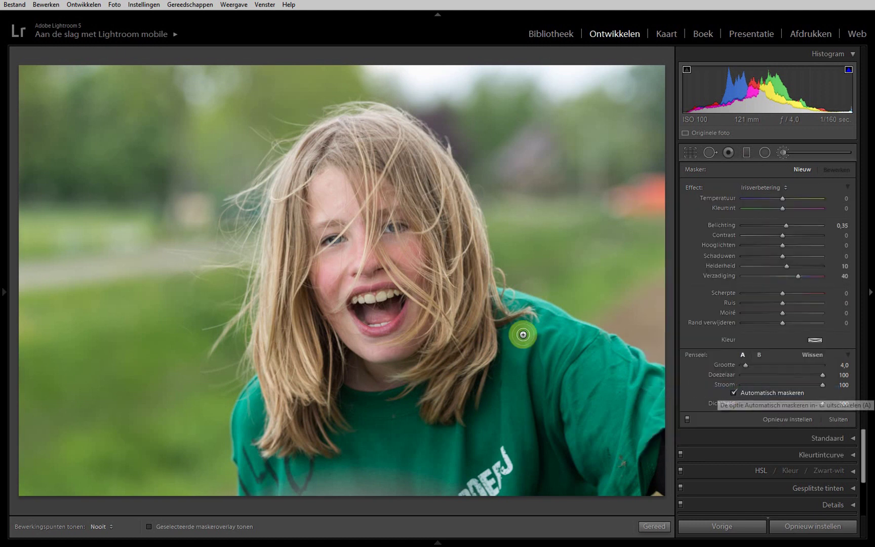
- Zoom in on the eye and paint the Irisverbetering effect over the left iris
key(z)
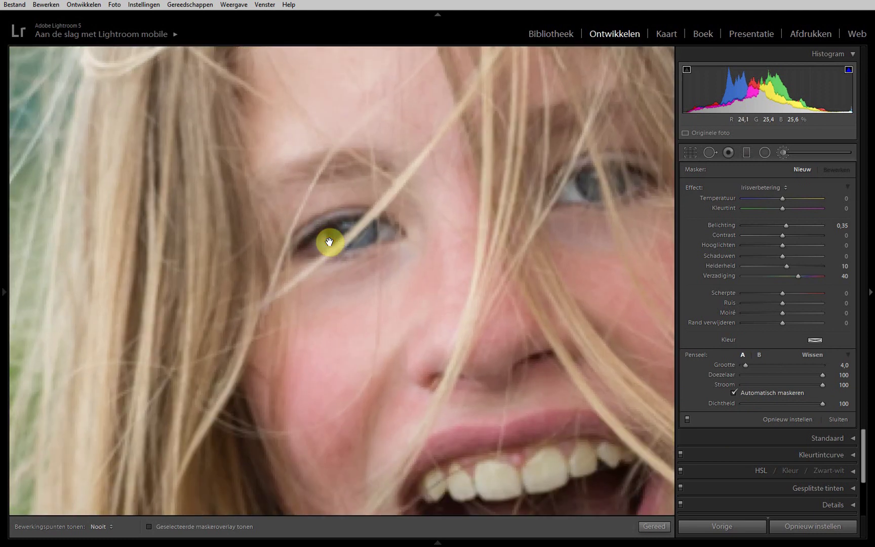
drag(330, 242, 353, 233)
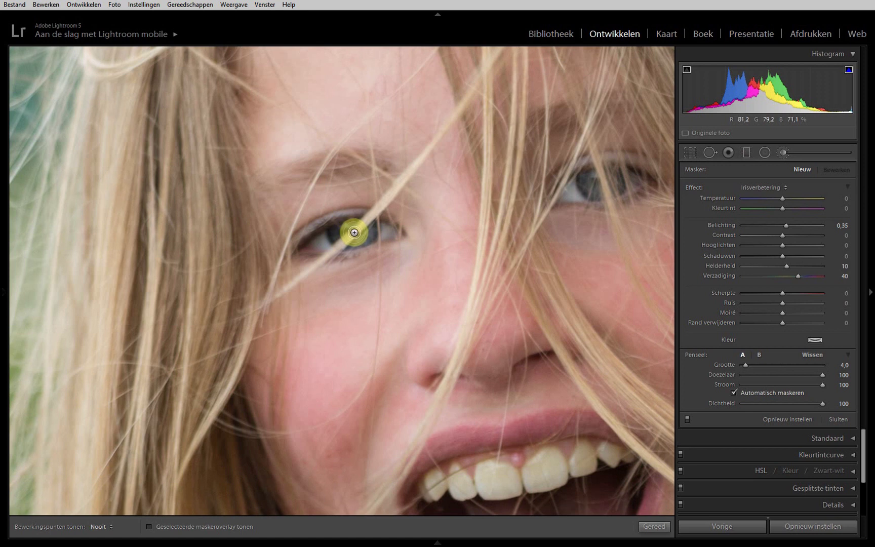
drag(330, 234, 352, 221)
mouse_move(371, 238)
mouse_down()
mouse_move(330, 224)
mouse_move(350, 242)
mouse_up()
mouse_move(359, 242)
mouse_down()
mouse_move(366, 234)
mouse_move(353, 246)
mouse_move(371, 232)
mouse_move(336, 236)
mouse_move(365, 239)
mouse_up()
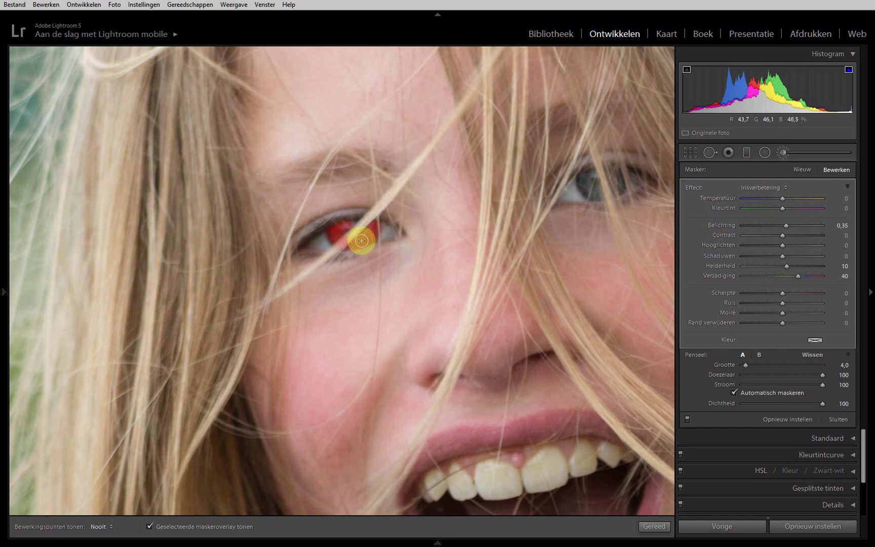
- Erase the mask spill around the left iris using the Alt eraser
key(alt)
drag(346, 240, 357, 236)
key(alt)
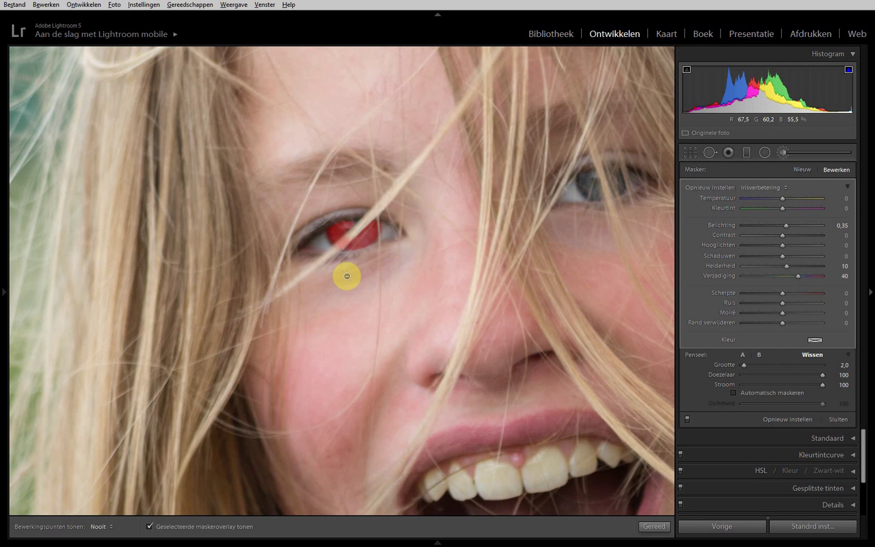
key(alt)
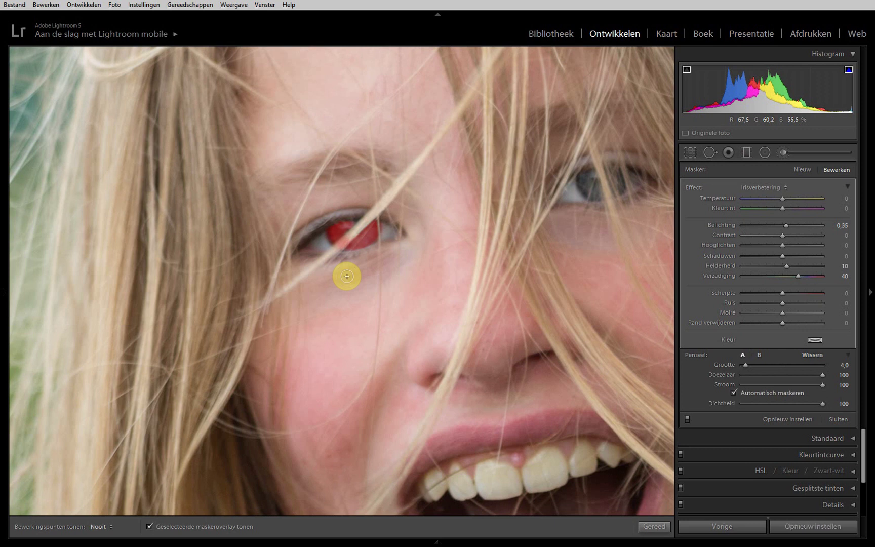
key(alt)
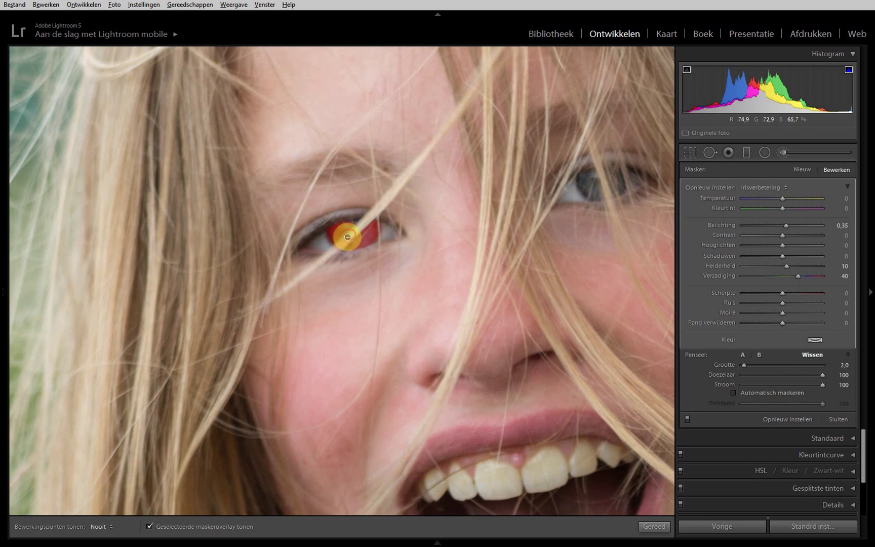
drag(347, 237, 337, 247)
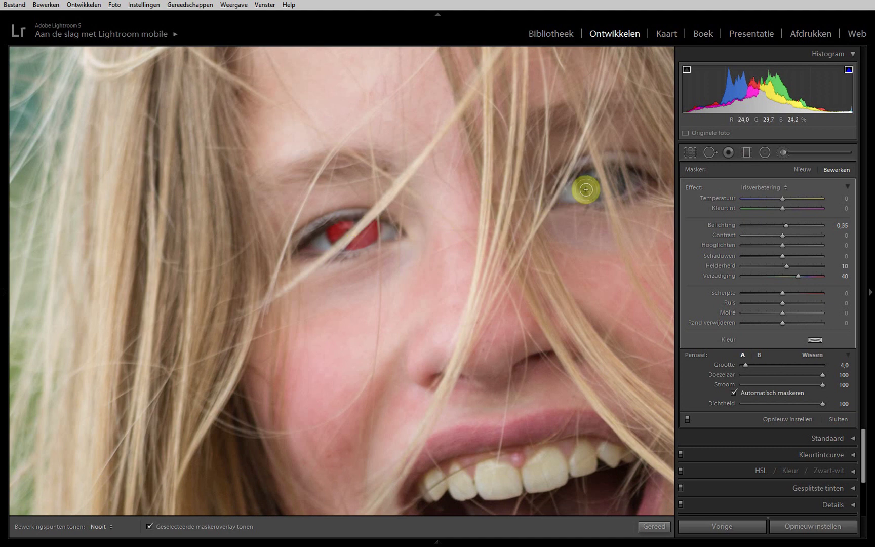
- Paint the iris enhancement over the right iris and hide the red mask overlay
drag(586, 189, 614, 175)
mouse_move(614, 174)
mouse_down()
mouse_move(595, 165)
mouse_move(603, 183)
mouse_move(579, 176)
mouse_move(604, 189)
mouse_move(595, 194)
mouse_up()
key(alt)
click(788, 376)
key(o)
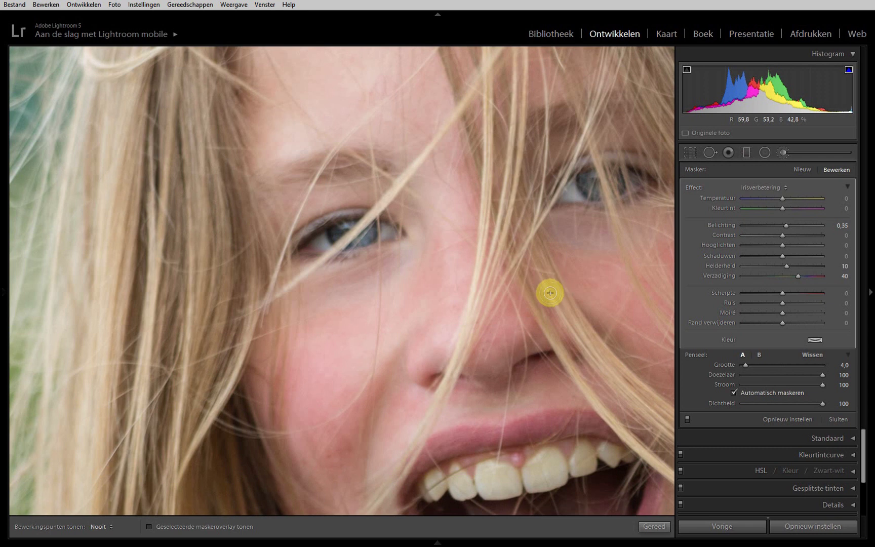
drag(550, 293, 502, 289)
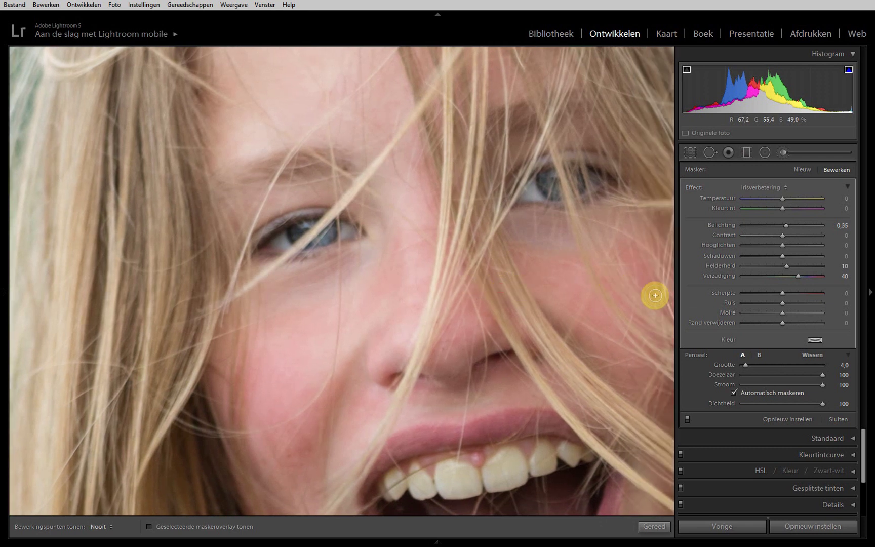
click(687, 420)
click(686, 421)
click(687, 420)
click(687, 421)
click(687, 420)
click(566, 395)
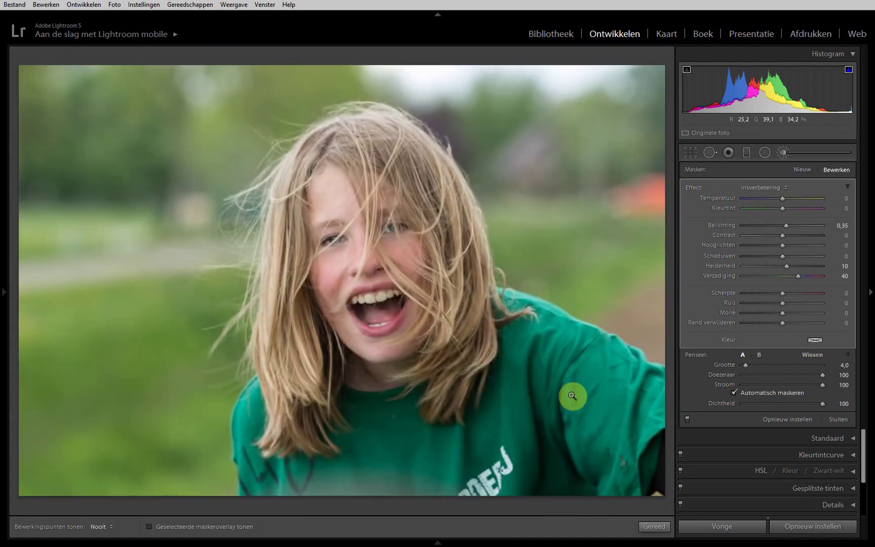
click(687, 421)
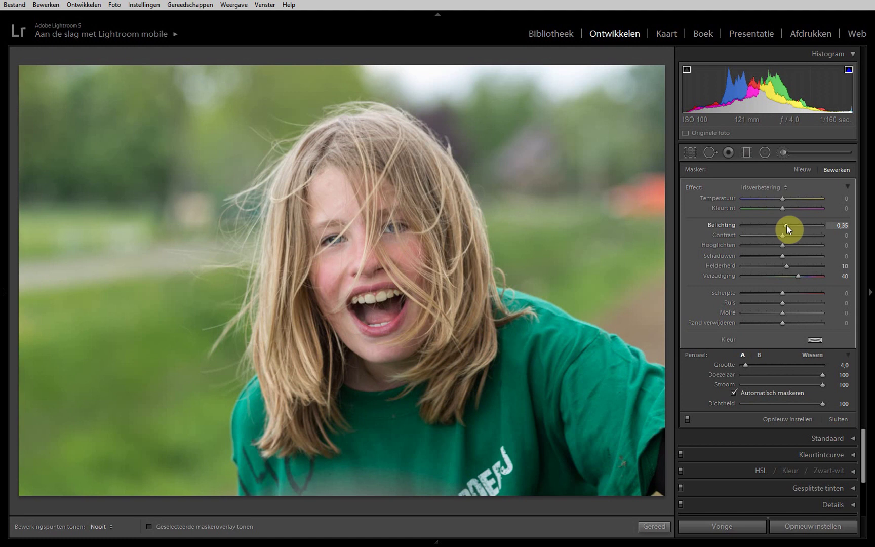
mouse_move(786, 226)
mouse_down()
mouse_move(808, 227)
mouse_move(739, 234)
mouse_move(800, 228)
mouse_move(788, 229)
mouse_up()
key(shift)
click(787, 292)
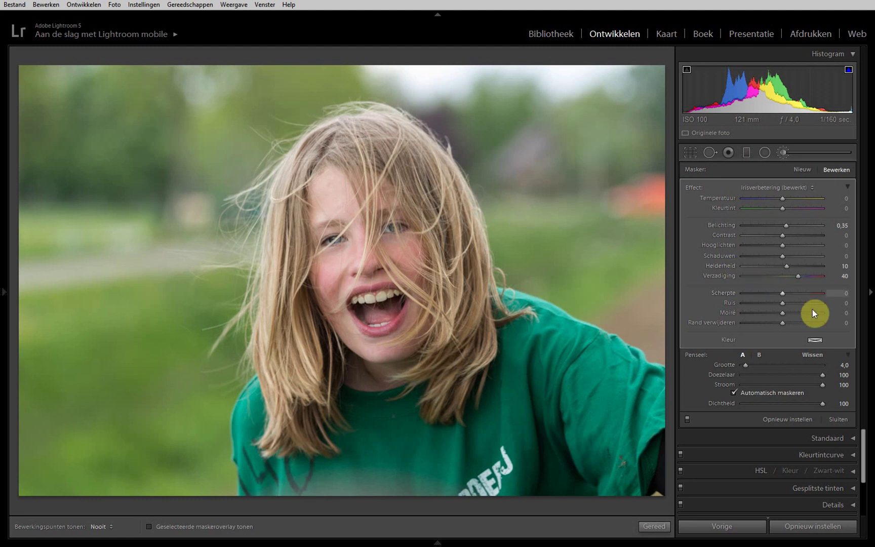
- Start a new mask with the Tanden witter maken preset (exposure 0.40, saturation -60)
click(804, 169)
click(768, 189)
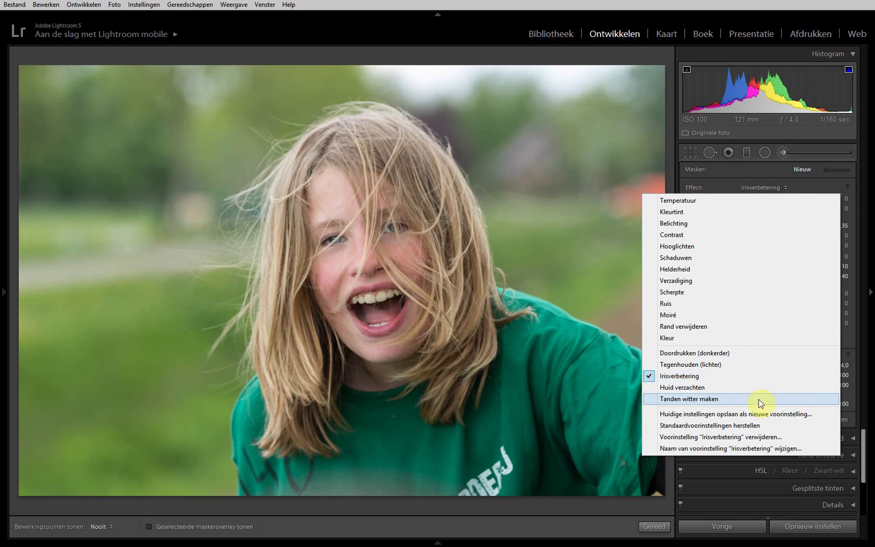
click(759, 399)
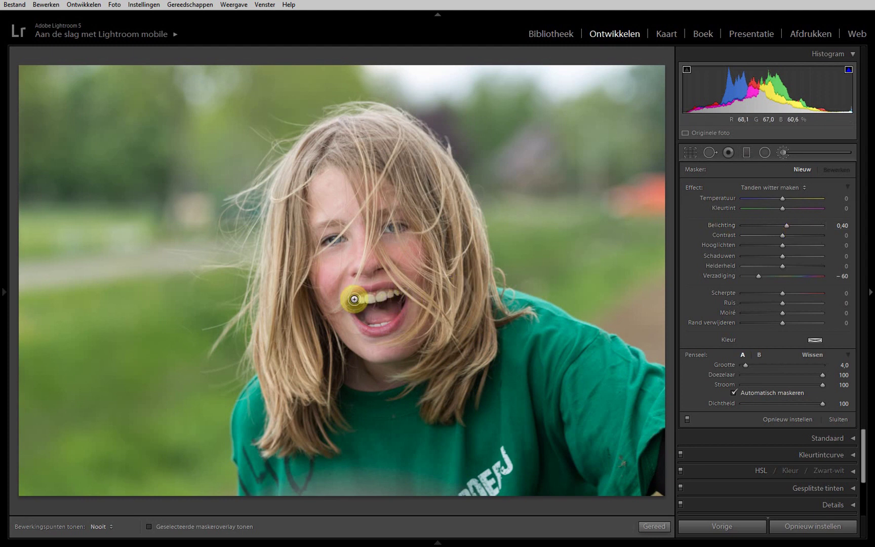
- Zoom to 1:1 on the mouth and paint the Tanden witter maken whitening over the upper teeth
click(370, 305)
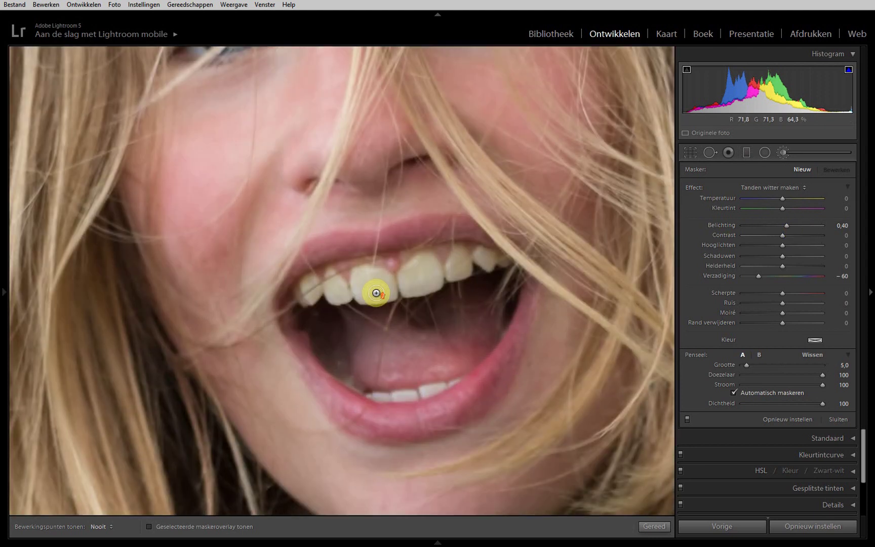
scroll(380, 289, down, 2)
mouse_move(383, 286)
mouse_down()
mouse_move(386, 278)
mouse_move(332, 277)
mouse_move(311, 298)
mouse_move(309, 285)
mouse_up()
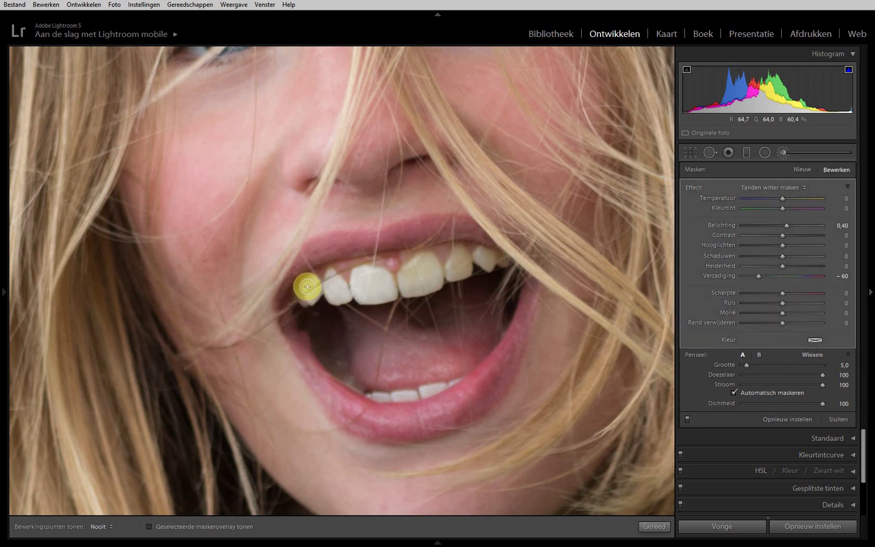
mouse_move(398, 292)
mouse_down()
mouse_move(430, 267)
mouse_move(414, 277)
mouse_move(417, 258)
mouse_move(410, 287)
mouse_move(434, 284)
mouse_move(458, 261)
mouse_move(471, 271)
mouse_move(489, 263)
mouse_move(483, 256)
mouse_move(496, 266)
mouse_move(504, 260)
mouse_up()
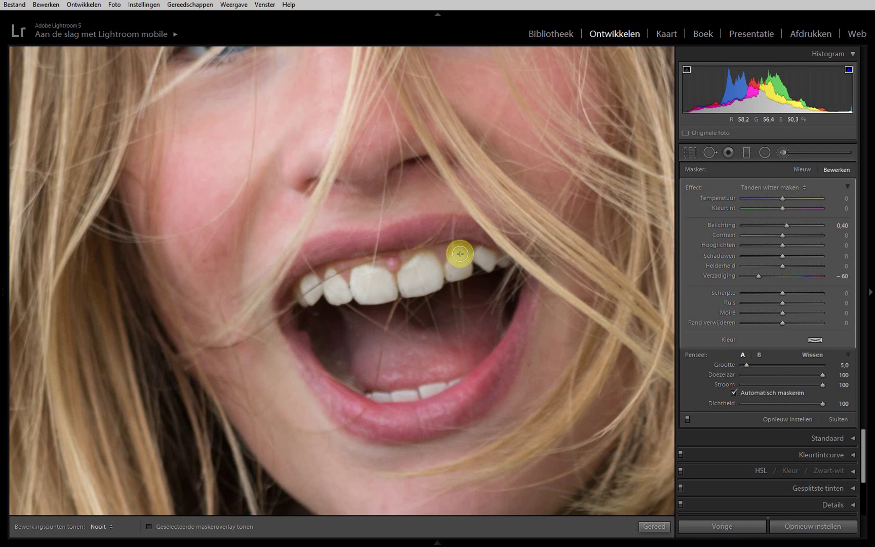
mouse_move(451, 268)
mouse_down()
mouse_move(418, 261)
mouse_move(398, 283)
mouse_move(358, 280)
mouse_move(361, 271)
mouse_move(362, 293)
mouse_move(337, 290)
mouse_move(335, 279)
mouse_move(304, 299)
mouse_move(297, 289)
mouse_move(308, 299)
mouse_up()
- Whiten the lower teeth, erase the whitening spill on the lower lip, and zoom back out
mouse_move(439, 387)
mouse_down()
mouse_move(418, 393)
mouse_move(441, 386)
mouse_up()
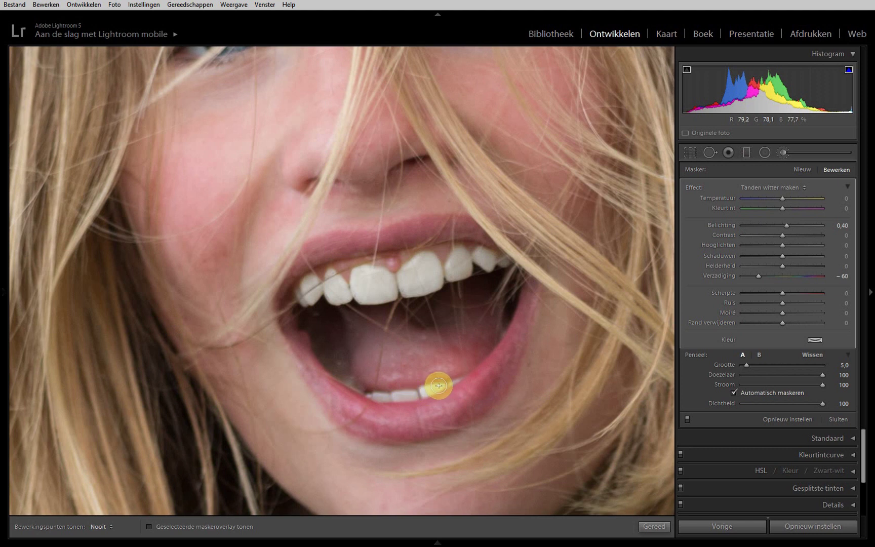
key(bracketright)
mouse_move(422, 392)
mouse_down()
mouse_move(373, 396)
mouse_move(452, 381)
mouse_up()
key(bracketleft)
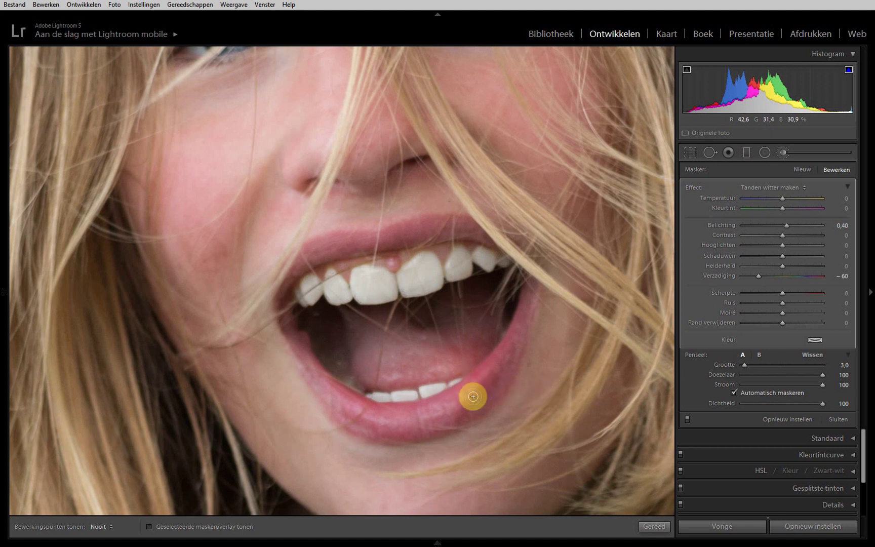
key(alt)
drag(458, 389, 469, 385)
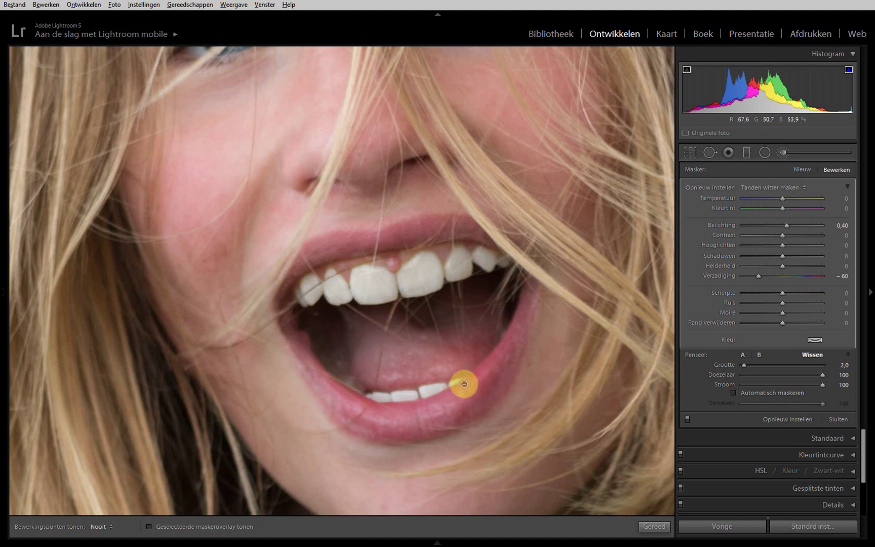
click(547, 387)
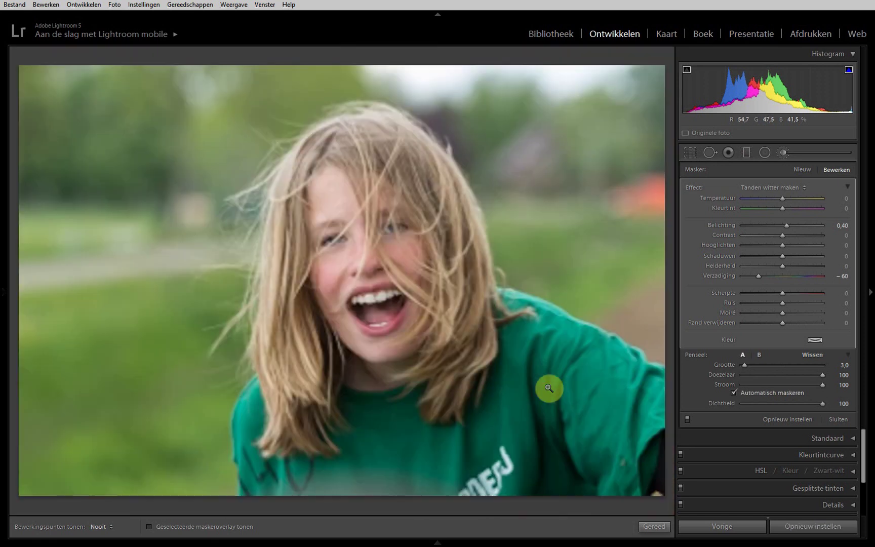
- Soften the teeth whitening to exposure 0,21 and saturation -33, comparing before and after, then close the brush
click(688, 420)
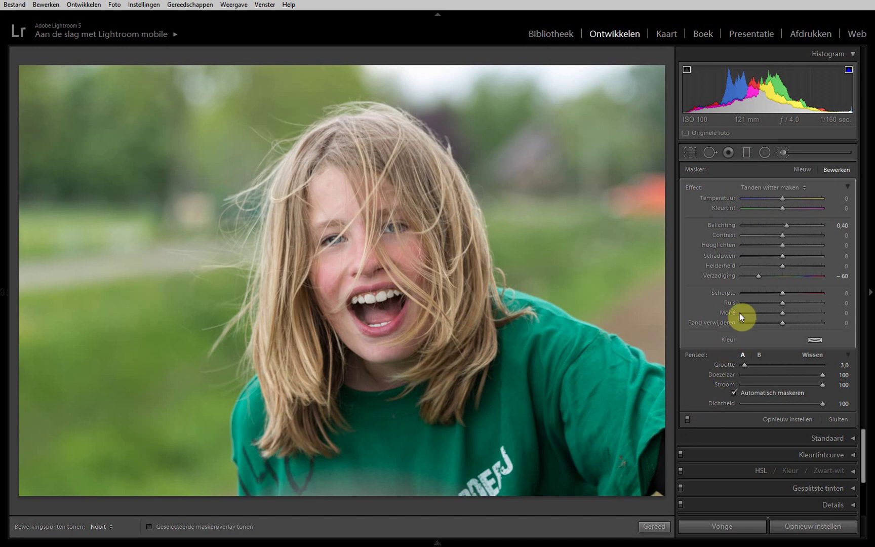
drag(758, 276, 773, 275)
drag(786, 226, 784, 226)
click(687, 421)
click(841, 420)
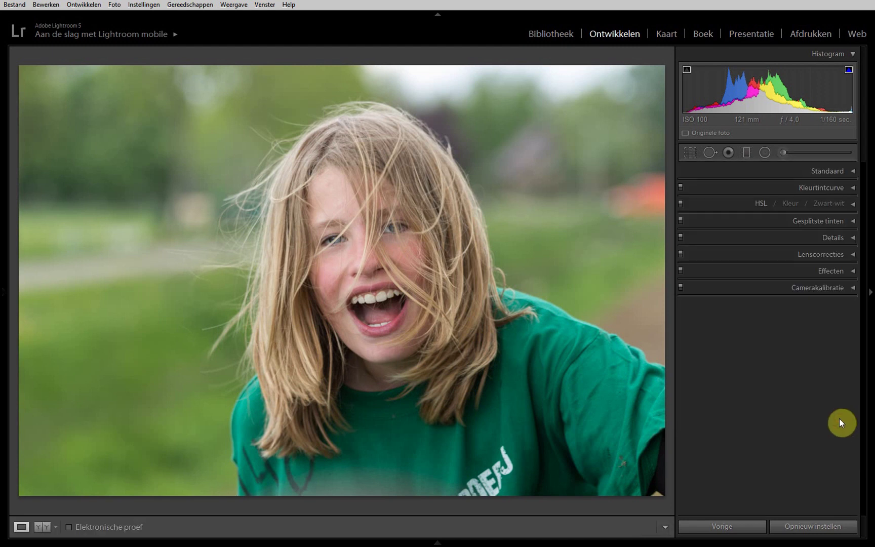
click(44, 528)
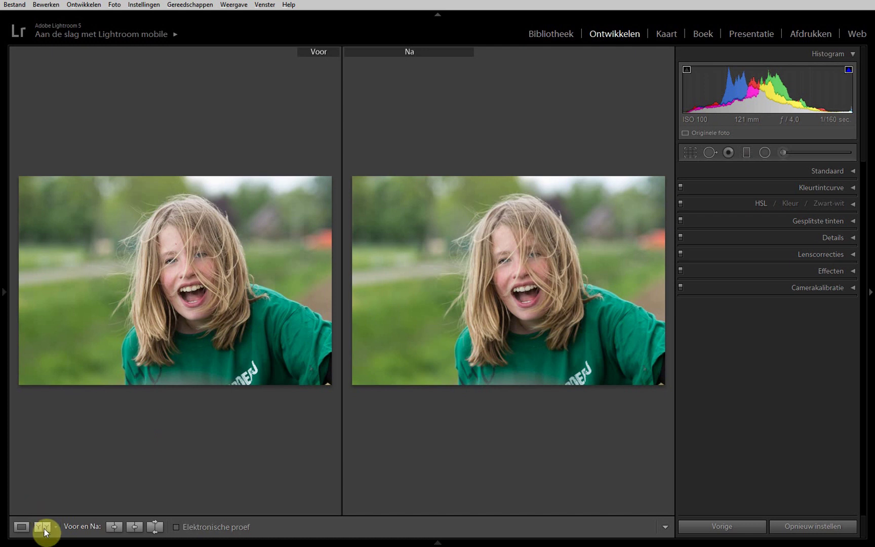
click(43, 529)
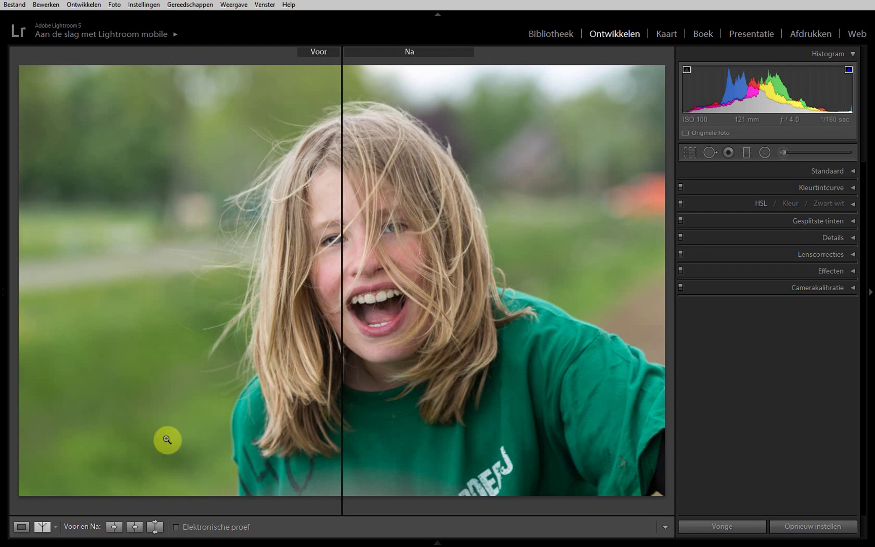
click(41, 528)
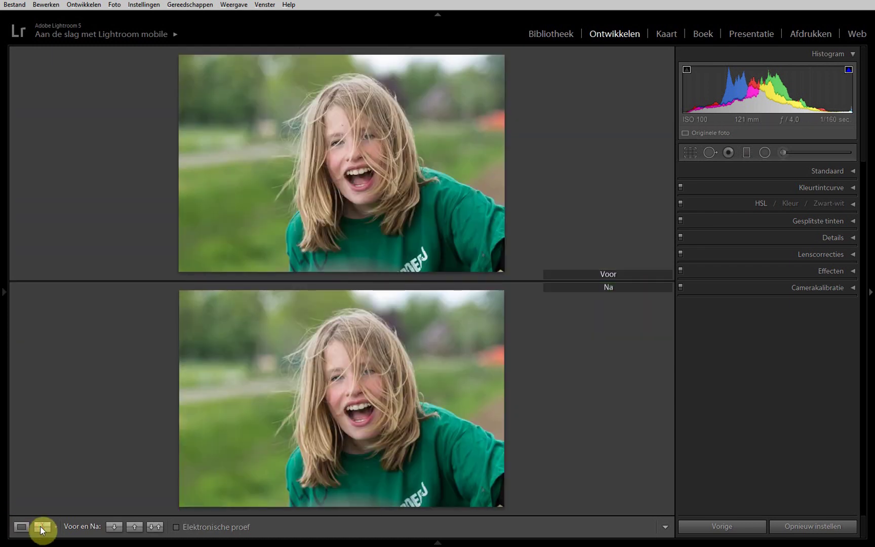
click(40, 528)
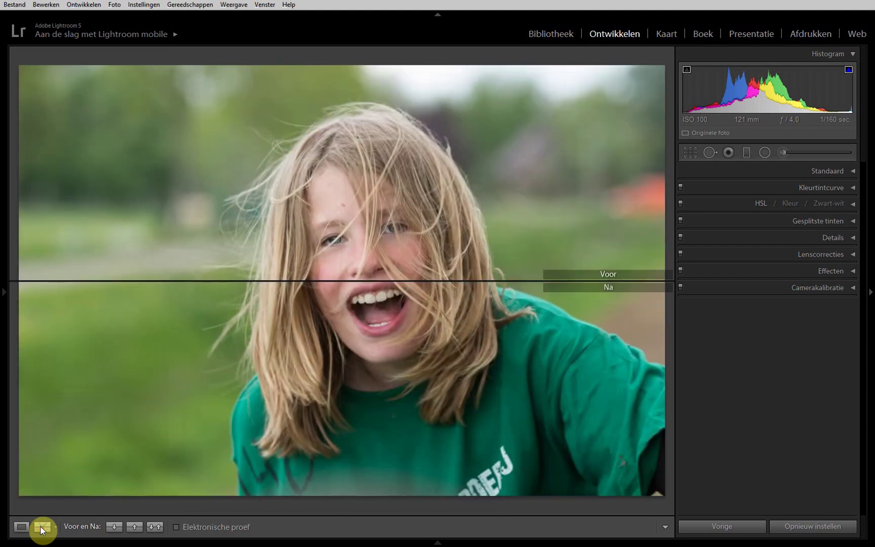
click(42, 528)
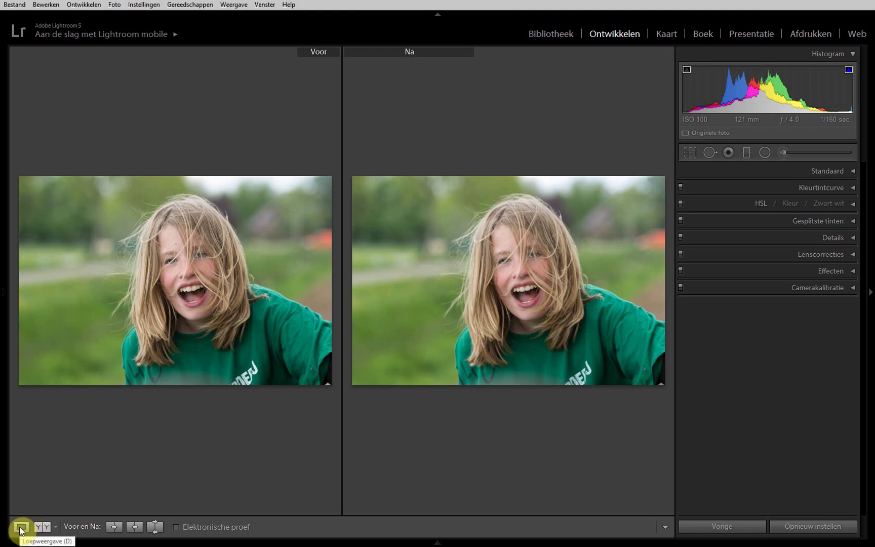
click(21, 529)
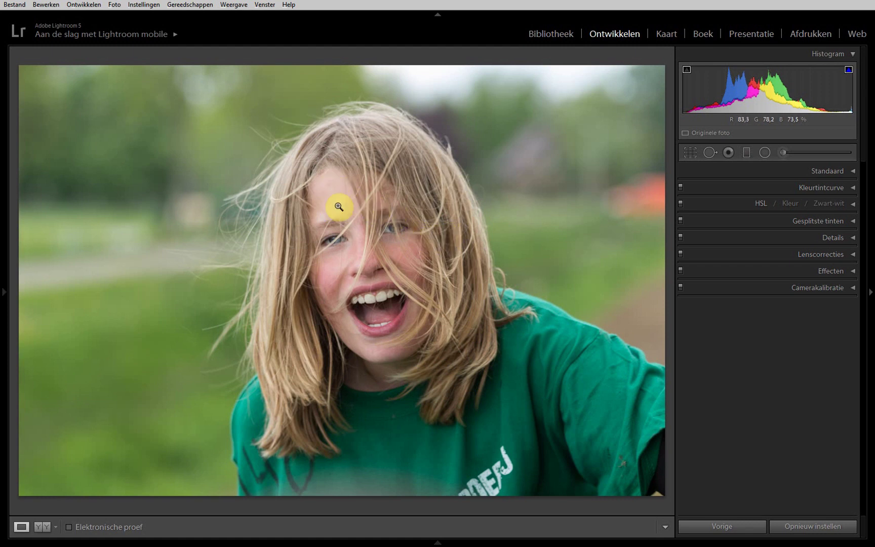
- Set up a reset adjustment brush with highlights −100 and Automatisch maskeren turned off
click(788, 158)
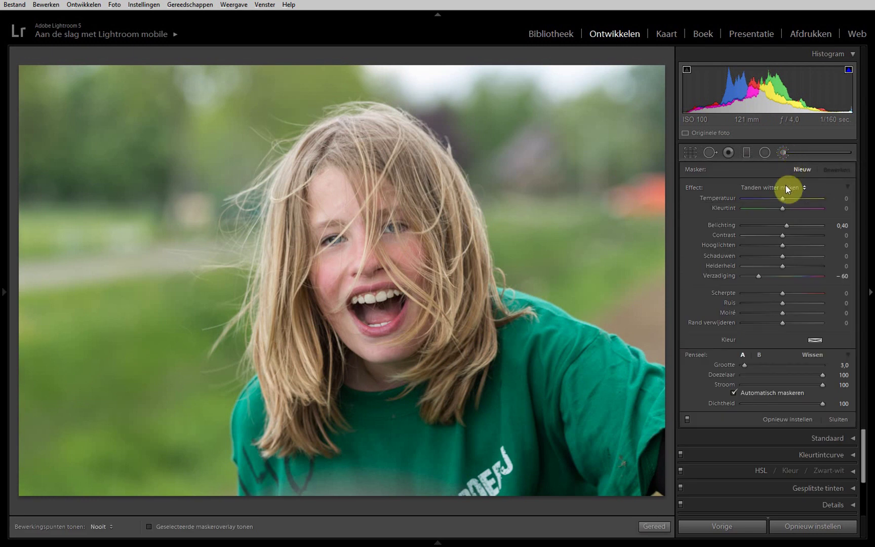
double_click(696, 188)
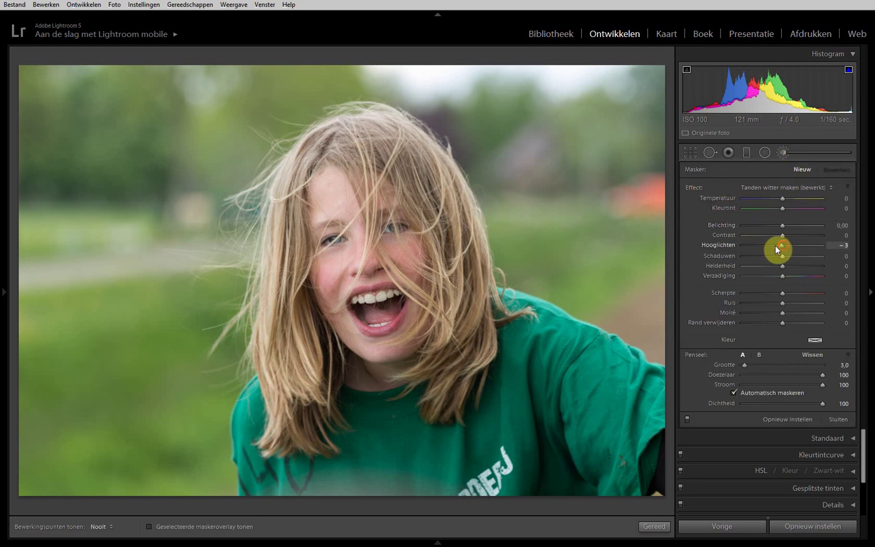
drag(784, 245, 736, 247)
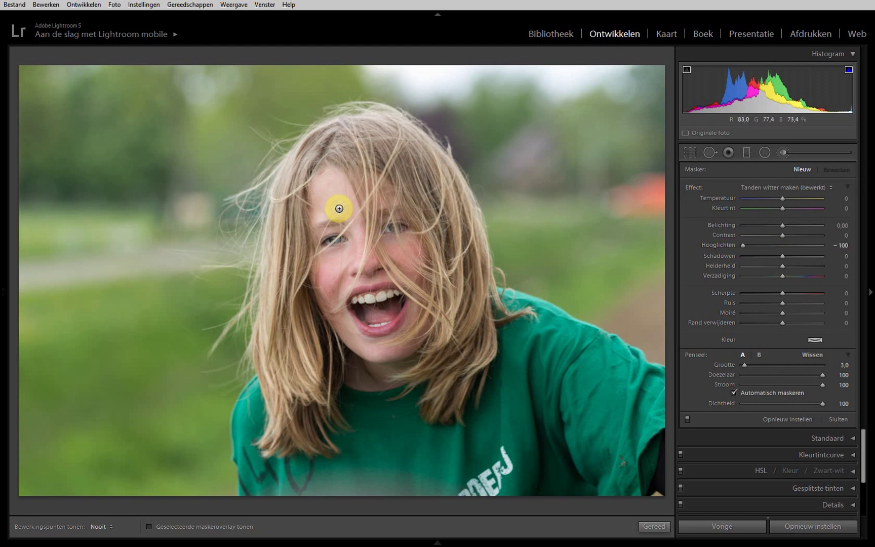
click(734, 392)
- Paint the −100 highlights over the forehead and its hair, checking the result against zero
scroll(334, 226, up, 3)
scroll(337, 211, up, 3)
scroll(328, 178, down, 3)
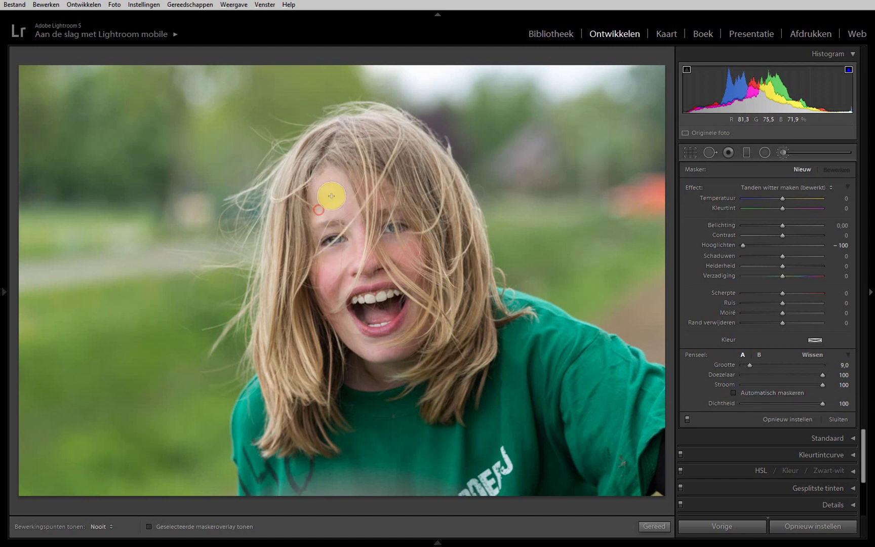
click(332, 196)
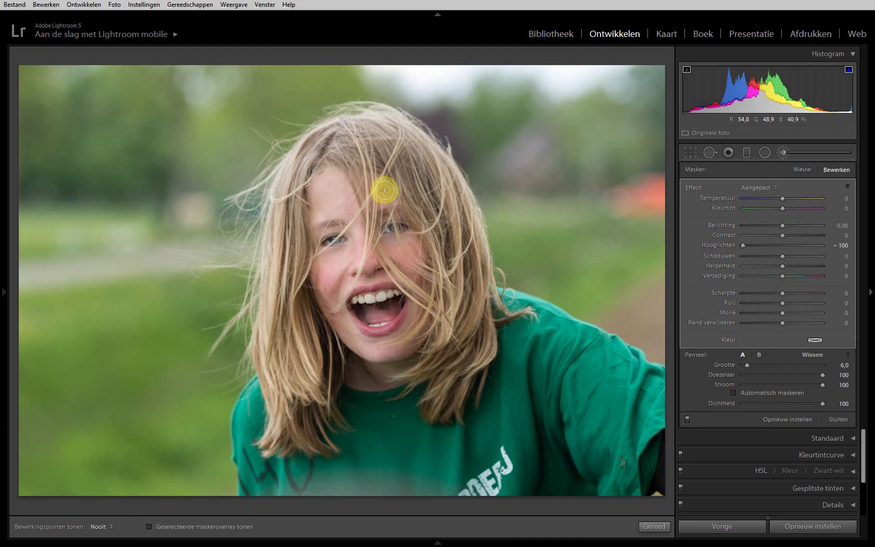
drag(383, 191, 394, 223)
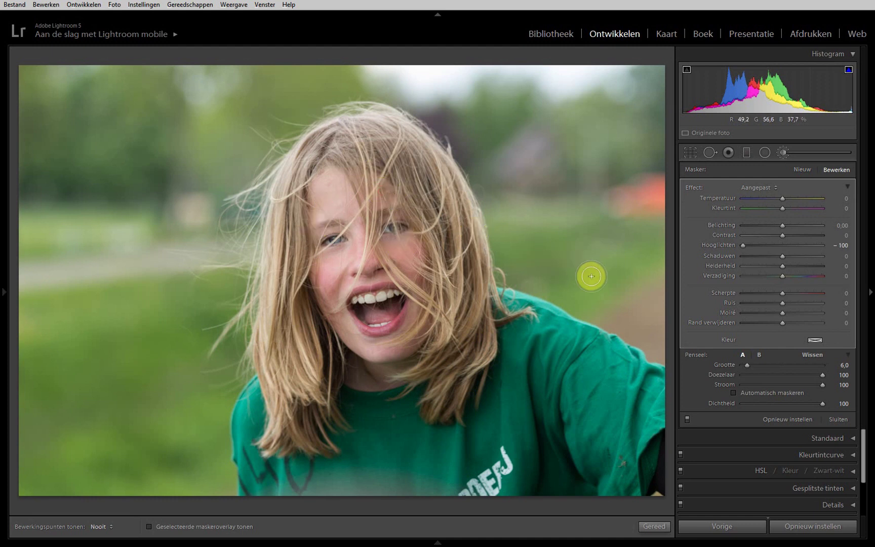
double_click(744, 246)
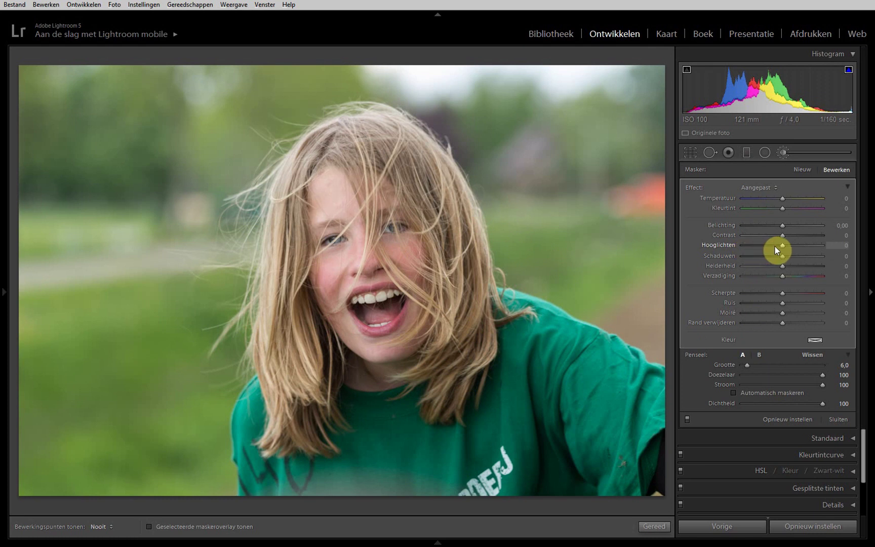
drag(782, 245, 724, 247)
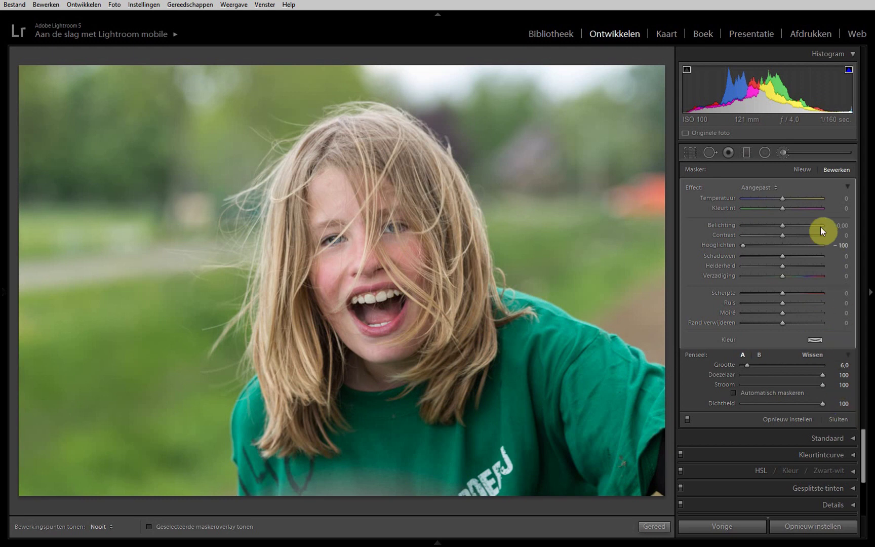
click(801, 172)
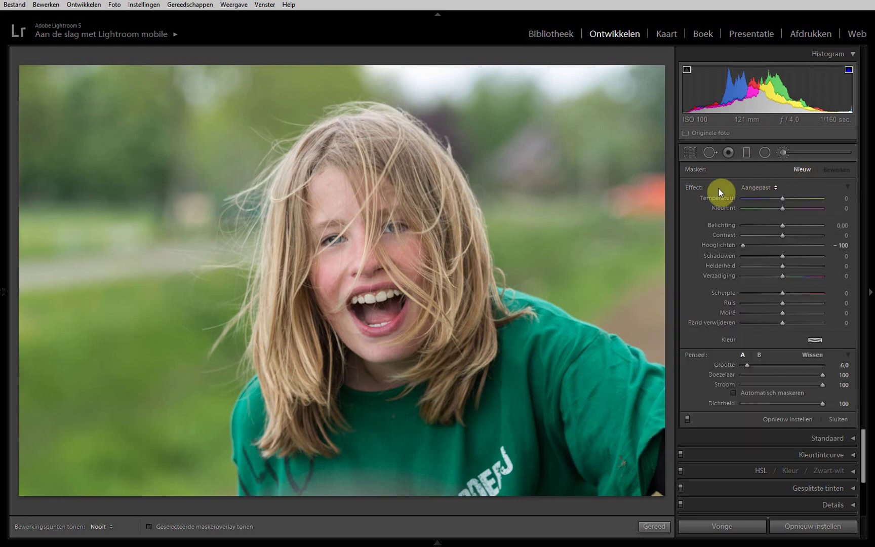
- Switch the brush to the Huid verzachten preset, zoom to 1:1 and enlarge the brush
double_click(691, 187)
click(768, 189)
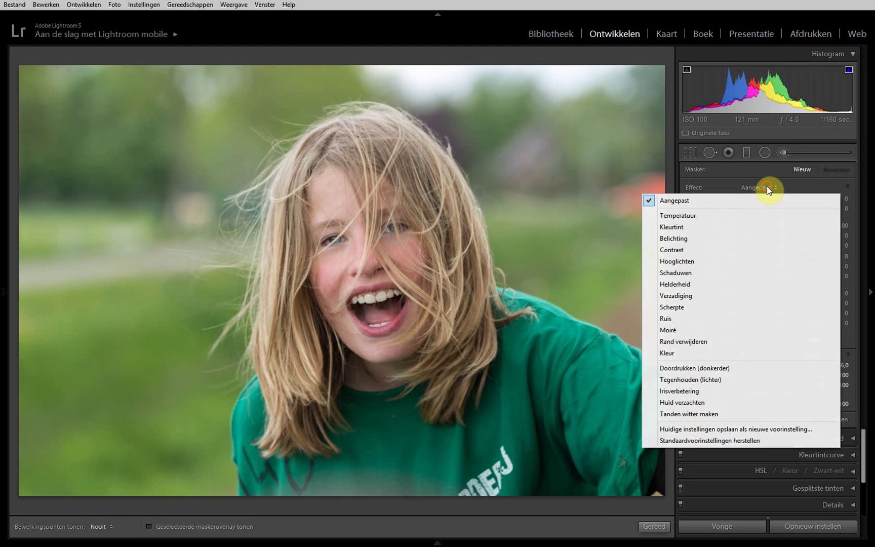
click(764, 403)
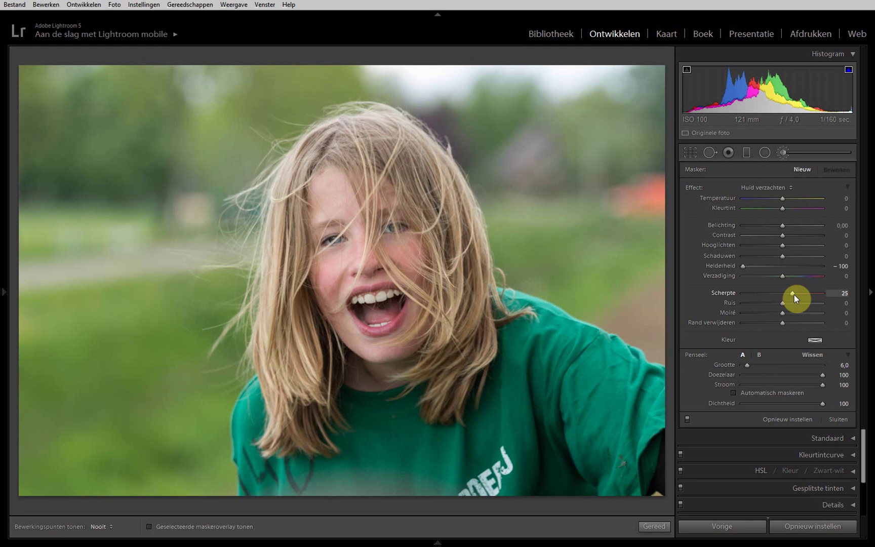
click(361, 257)
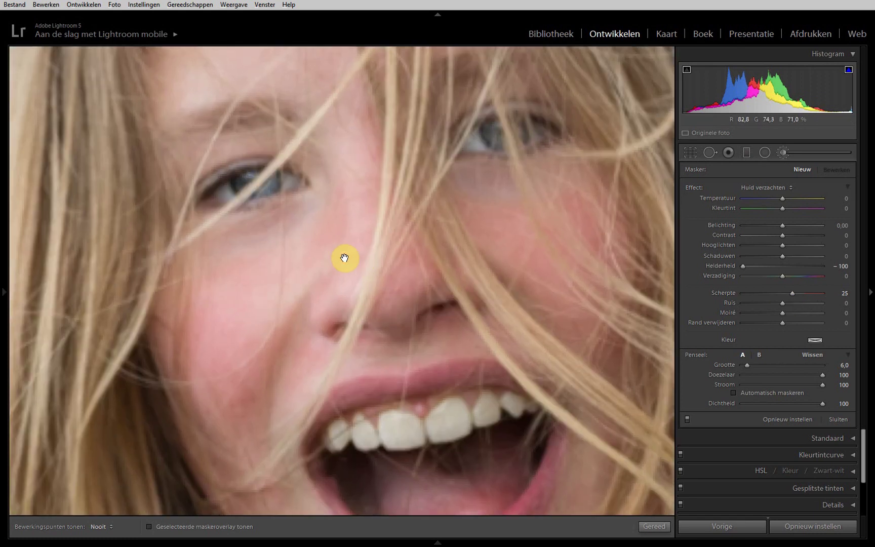
mouse_move(313, 256)
mouse_down()
mouse_move(520, 543)
mouse_move(513, 504)
mouse_up()
key(bracketright)
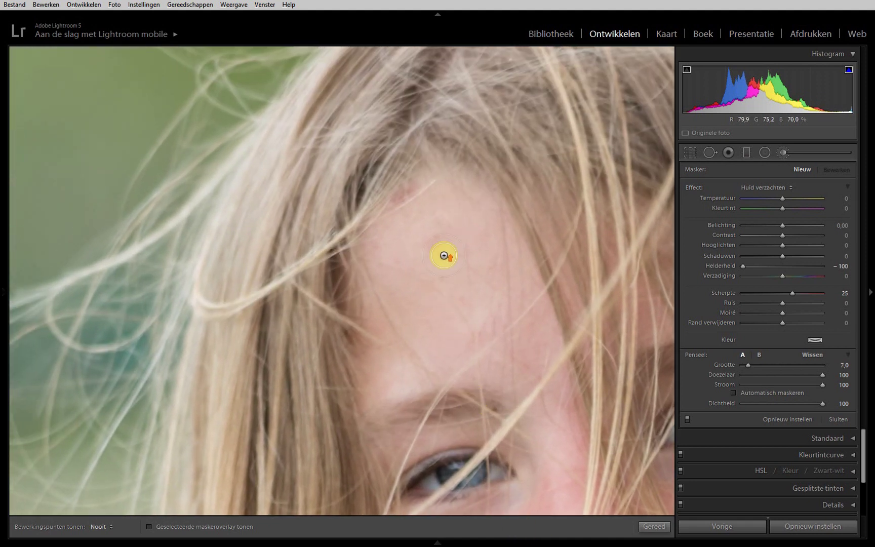
key(bracketright)
key(bracketright)
key(bracketright)
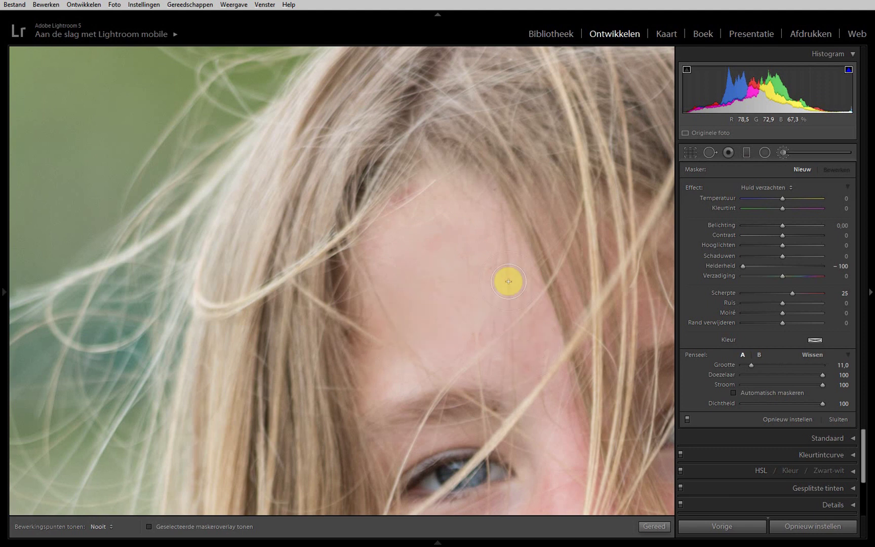
- Paint skin softening over the forehead, cheeks and chin, then return to the whole photo
drag(398, 323, 446, 323)
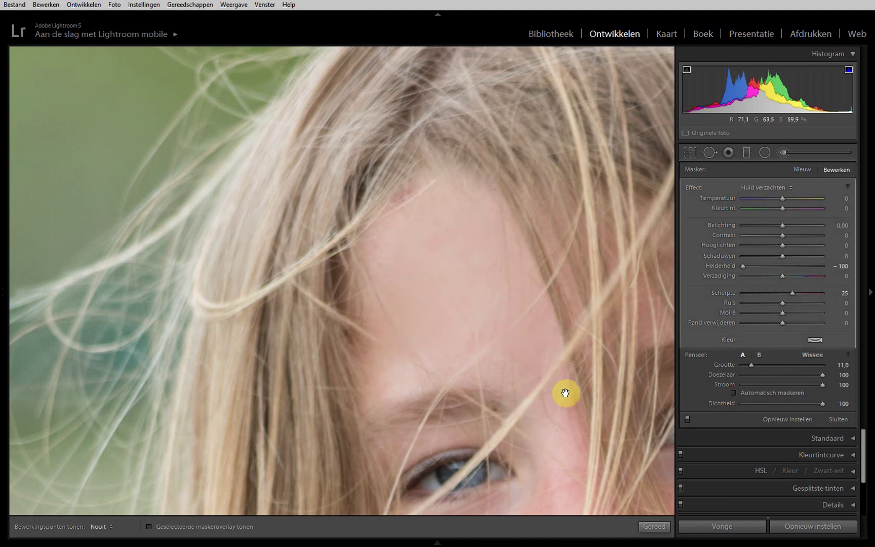
scroll(501, 167, down, 5)
scroll(509, 228, down, 1)
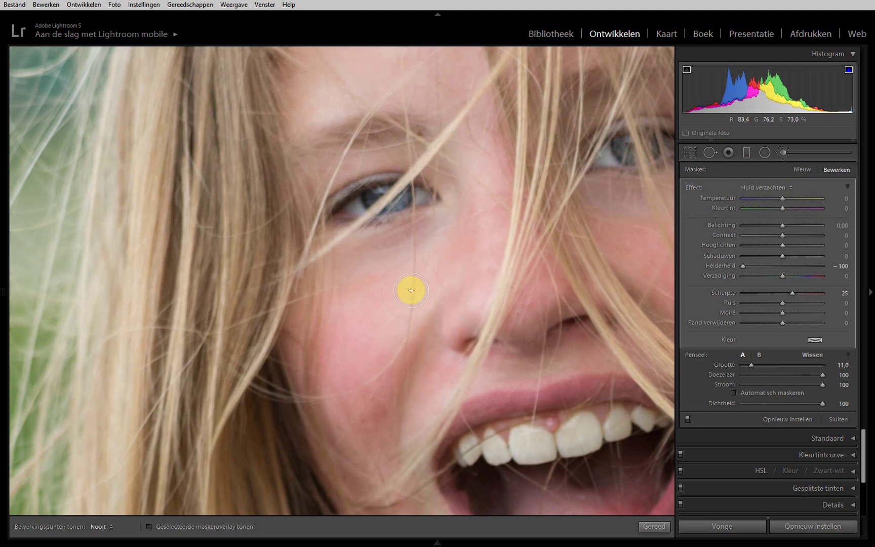
scroll(350, 365, up, 1)
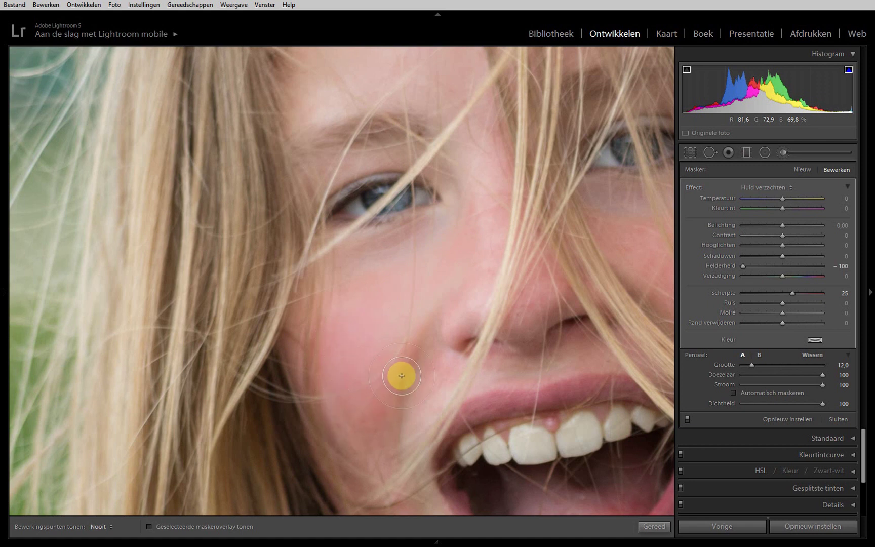
drag(492, 289, 322, 286)
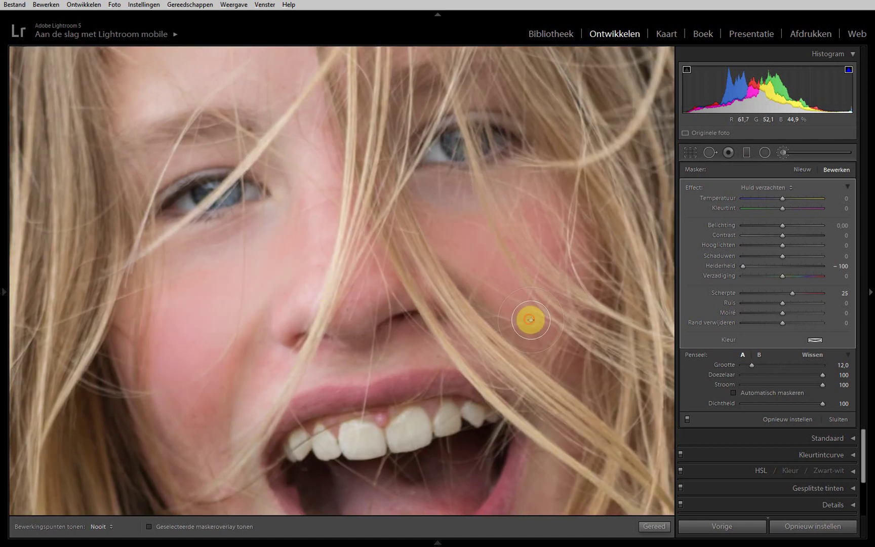
drag(388, 319, 358, 156)
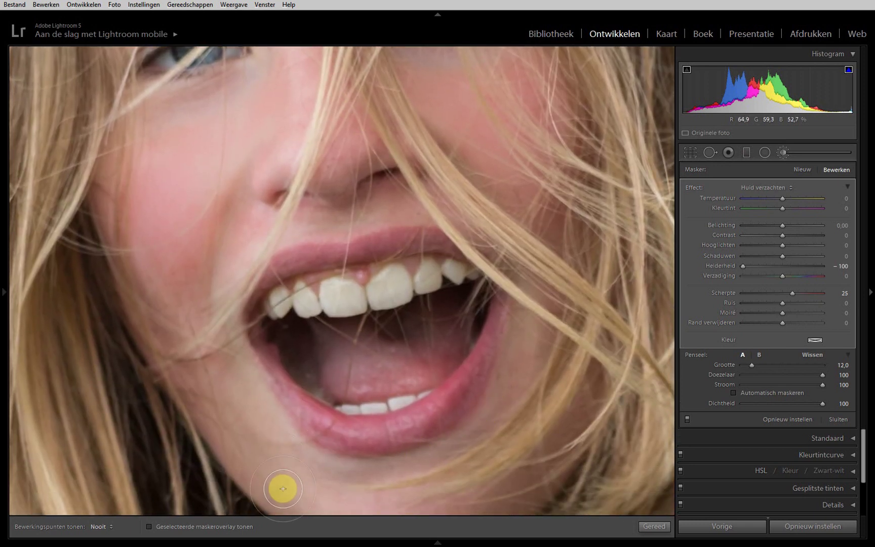
drag(417, 405, 411, 249)
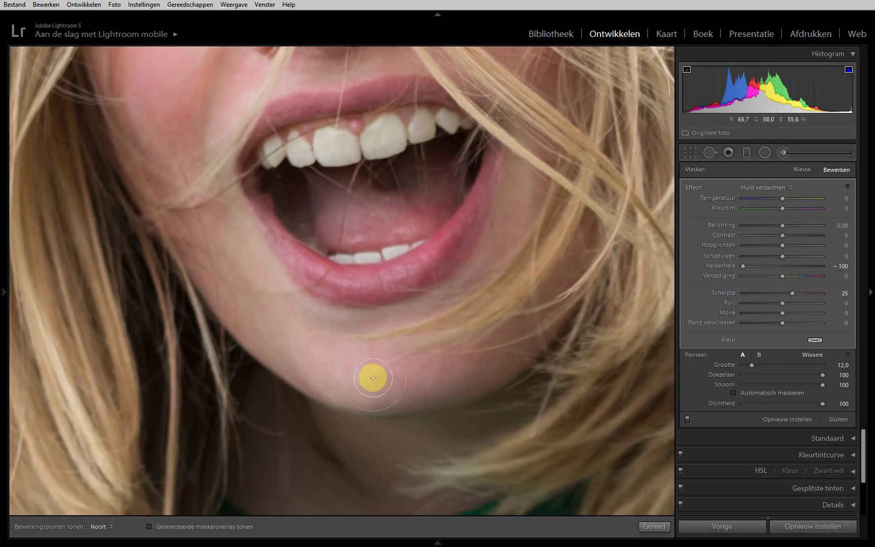
click(373, 378)
click(305, 333)
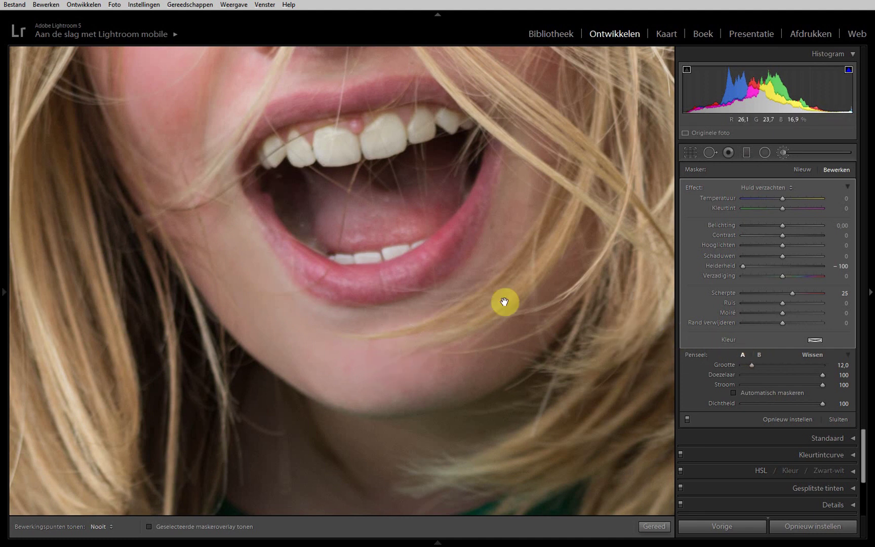
click(479, 299)
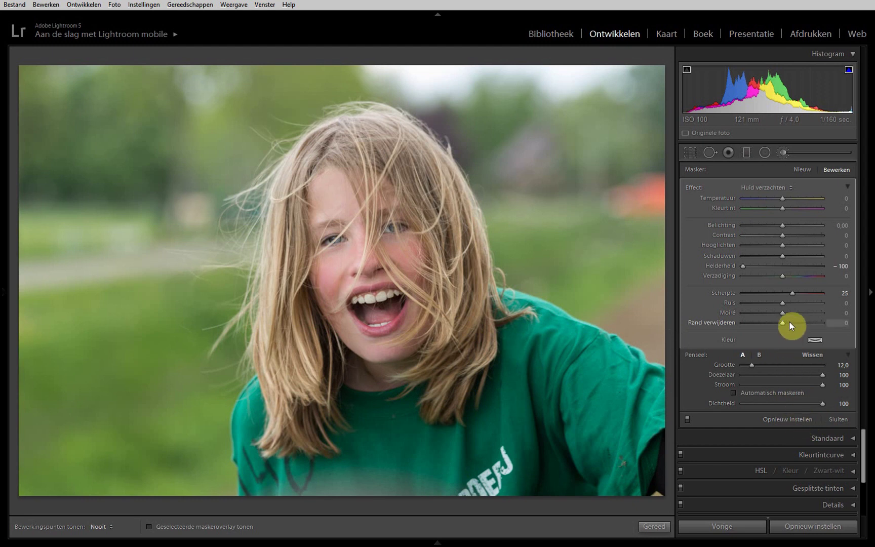
- Zero the mask's clarity and sharpness and reset all painted brush adjustments
double_click(693, 187)
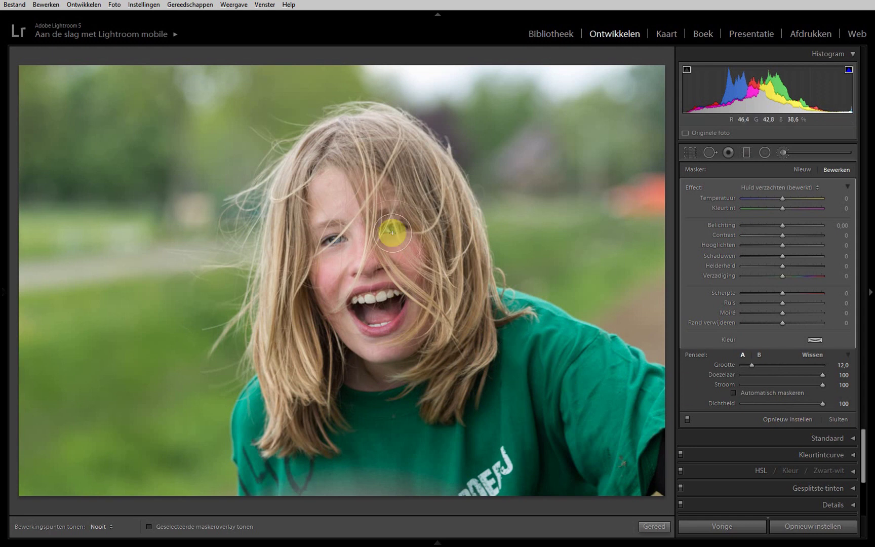
click(783, 419)
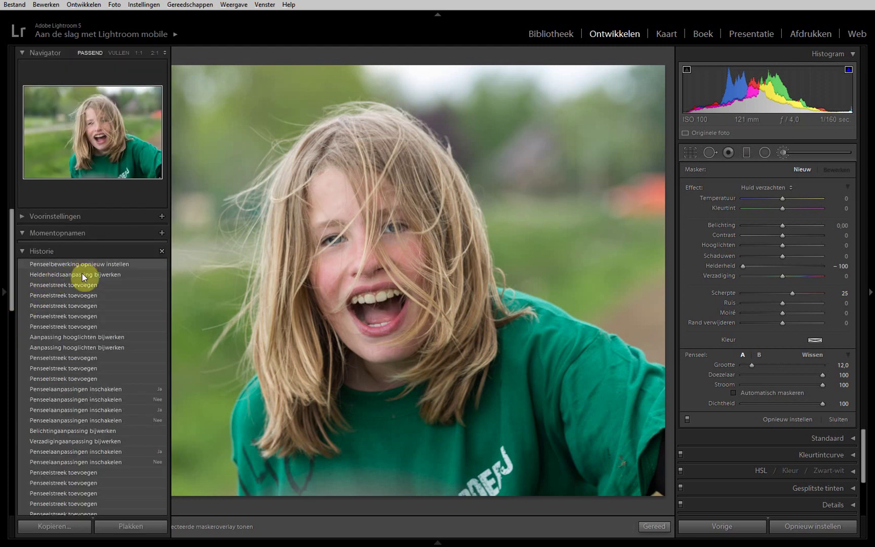
- Jump back to the 'Helderheidsaanpassing bijwerken' step in the History panel
click(81, 274)
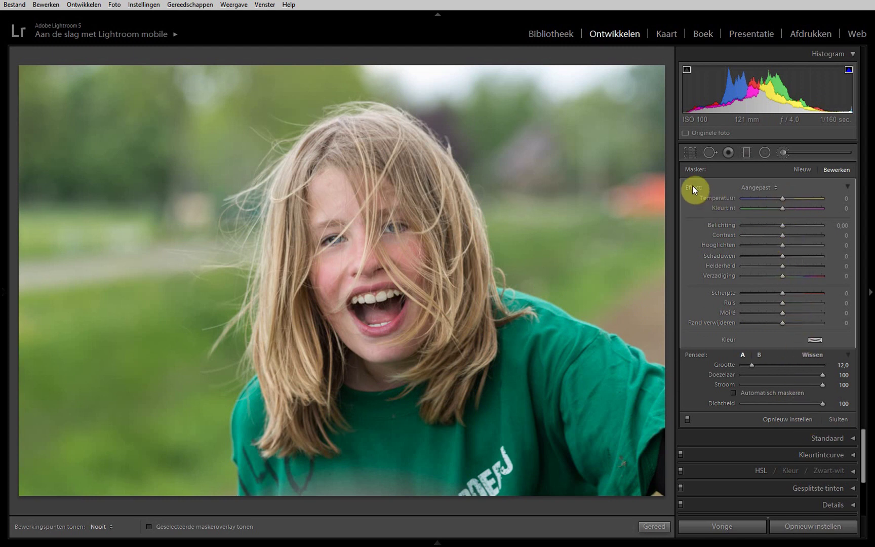
- Start a new brush mask, zero its sliders, and set clarity 11, contrast 20, saturation 11
click(803, 169)
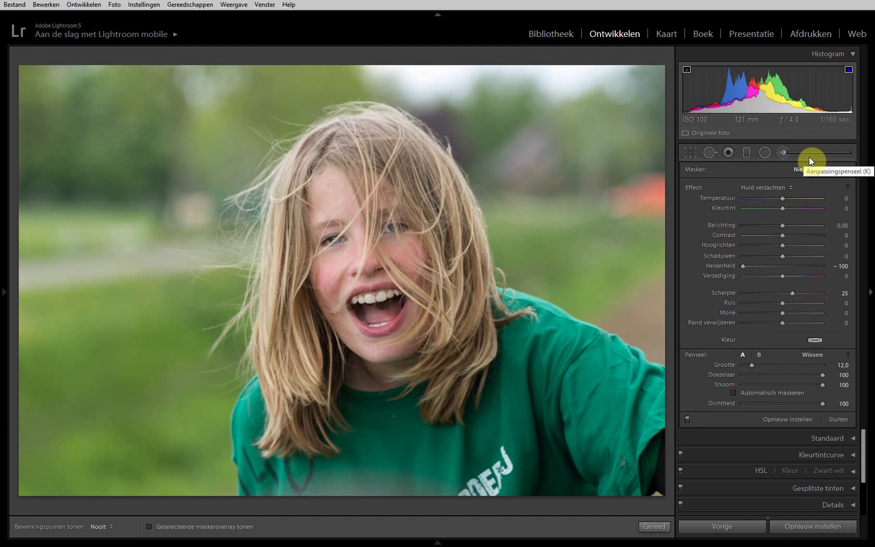
double_click(691, 188)
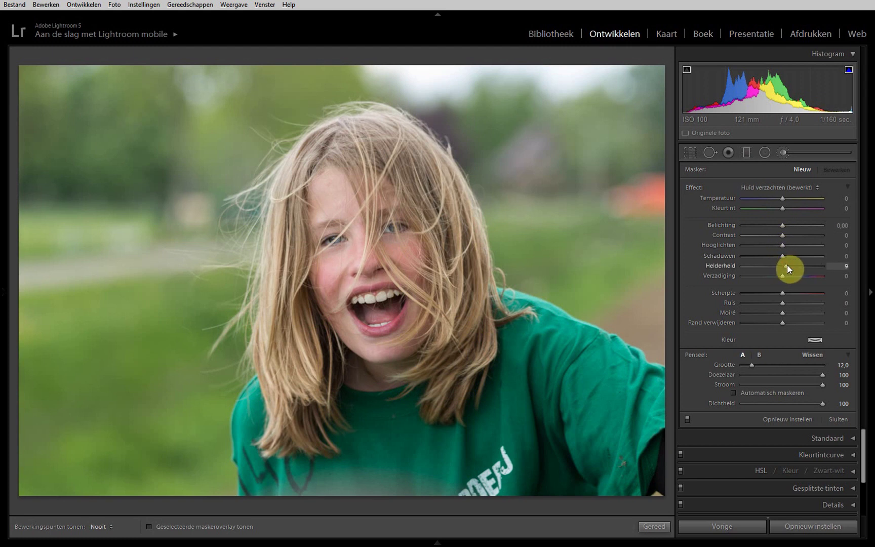
drag(787, 264, 787, 263)
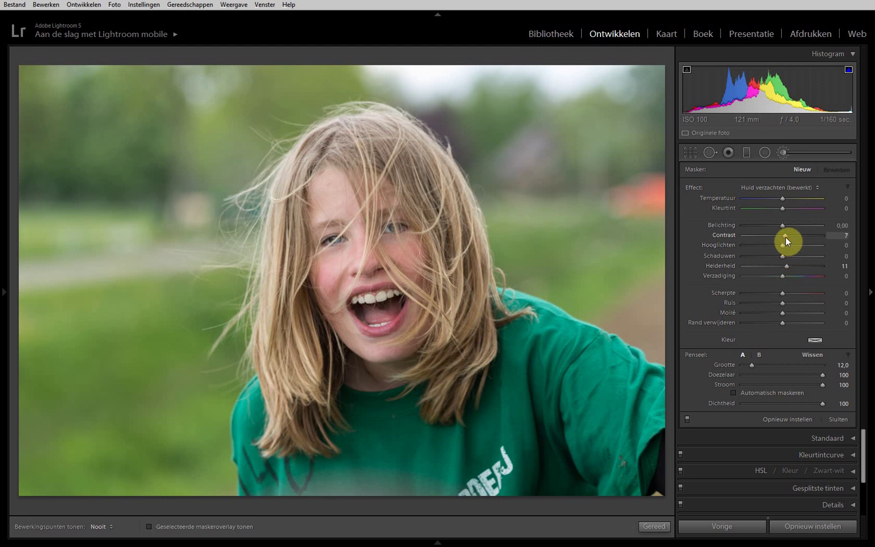
drag(786, 237, 791, 237)
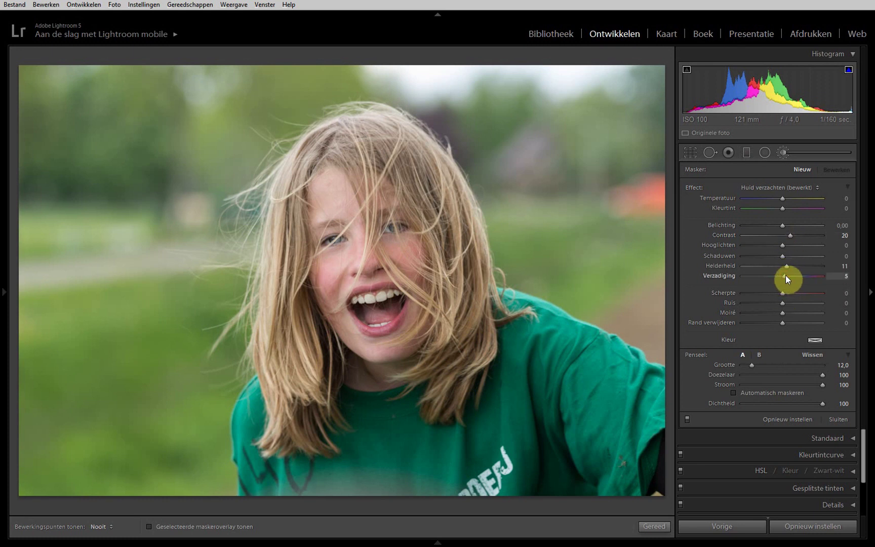
drag(788, 276, 788, 276)
- Zoom to 1:1 on the mouth, paint the boost along the lower and upper lips, then zoom out
click(348, 326)
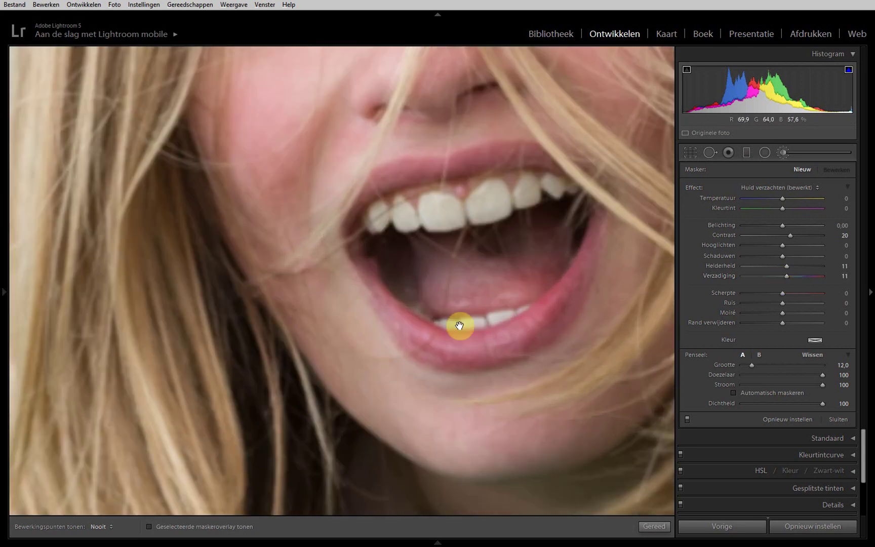
scroll(540, 331, down, 2)
scroll(540, 331, down, 1)
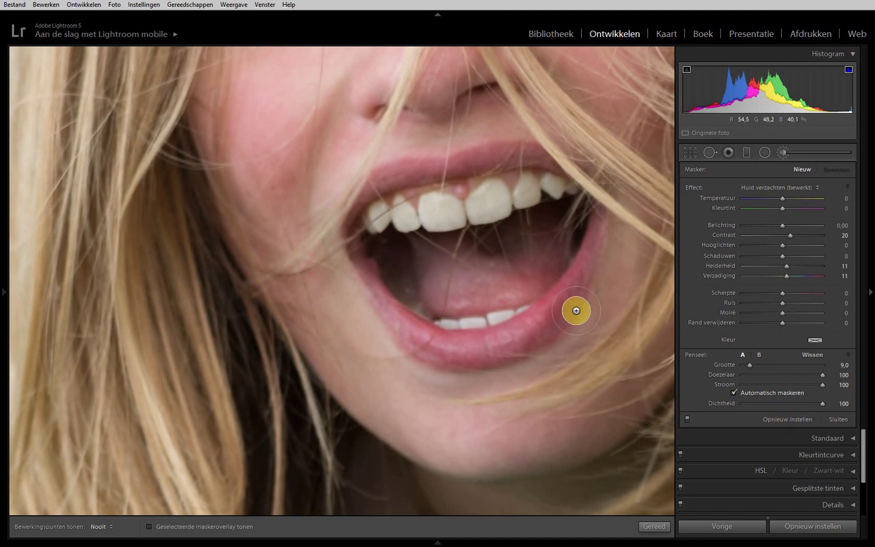
mouse_move(554, 309)
mouse_down()
mouse_move(502, 338)
mouse_move(426, 334)
mouse_move(435, 343)
mouse_move(393, 314)
mouse_move(353, 248)
mouse_up()
scroll(393, 314, down, 2)
scroll(385, 299, down, 3)
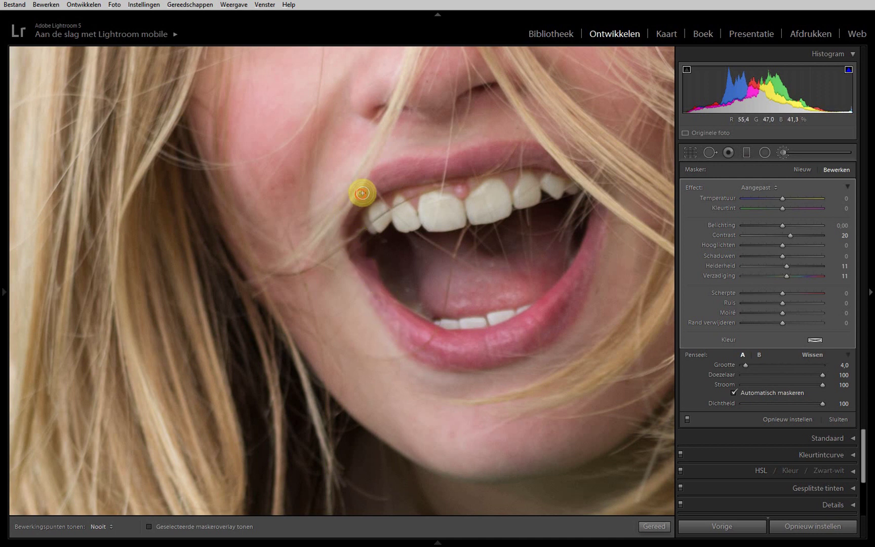
click(440, 177)
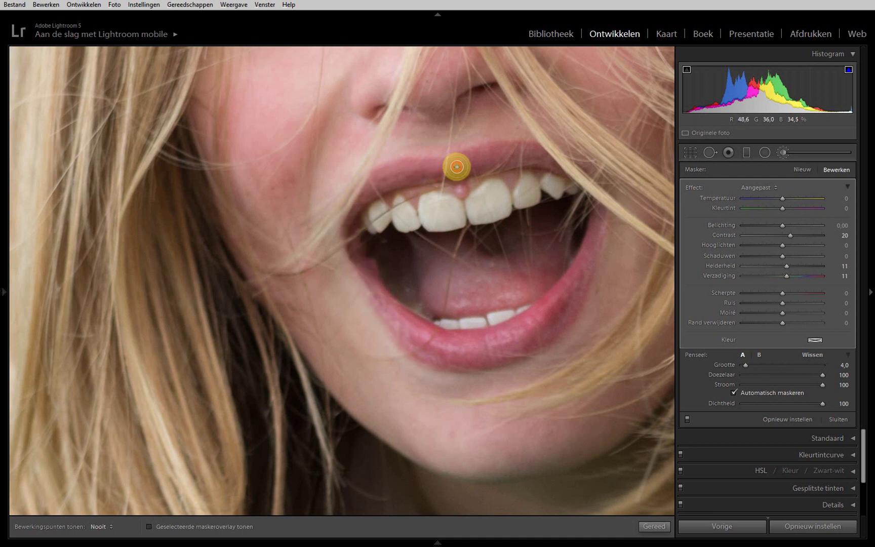
click(497, 153)
mouse_move(457, 165)
mouse_down()
mouse_move(597, 221)
mouse_move(565, 297)
mouse_move(520, 324)
mouse_move(560, 311)
mouse_move(590, 242)
mouse_move(528, 318)
mouse_move(470, 352)
mouse_move(420, 335)
mouse_move(382, 288)
mouse_move(501, 273)
mouse_up()
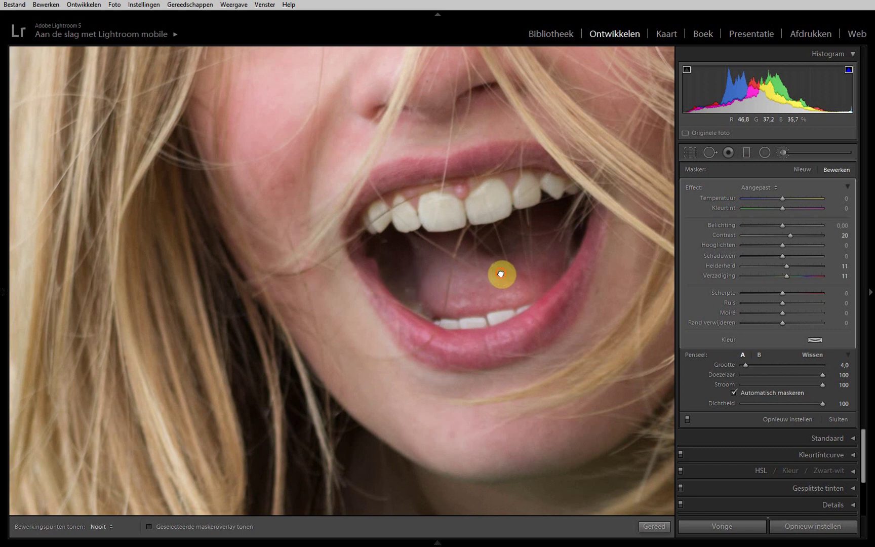
key(z)
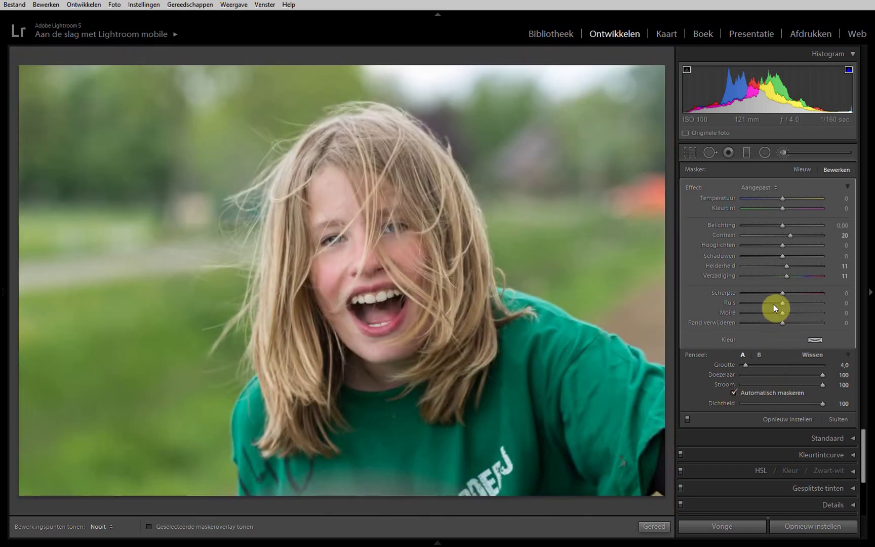
- Reset the lip mask's saturation, contrast and clarity, then set contrast to about 24
double_click(786, 276)
click(790, 236)
double_click(790, 236)
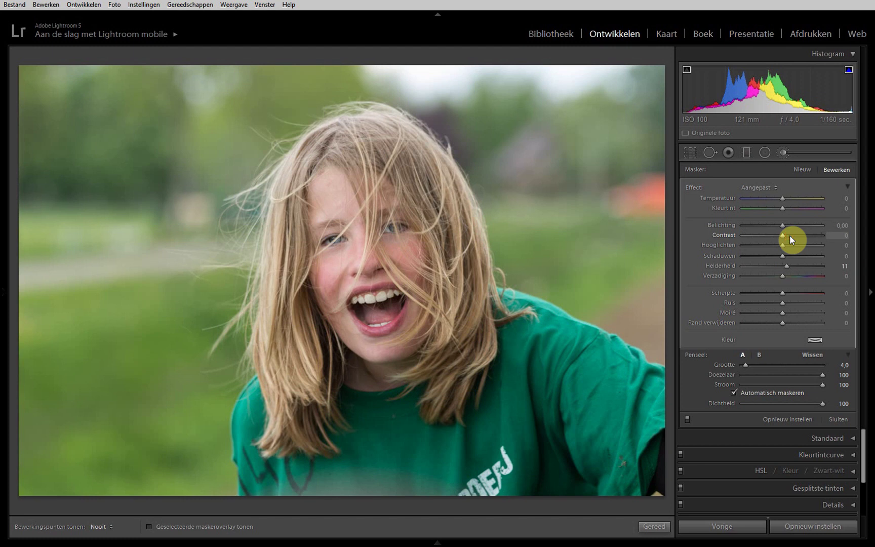
double_click(787, 267)
drag(783, 236, 810, 235)
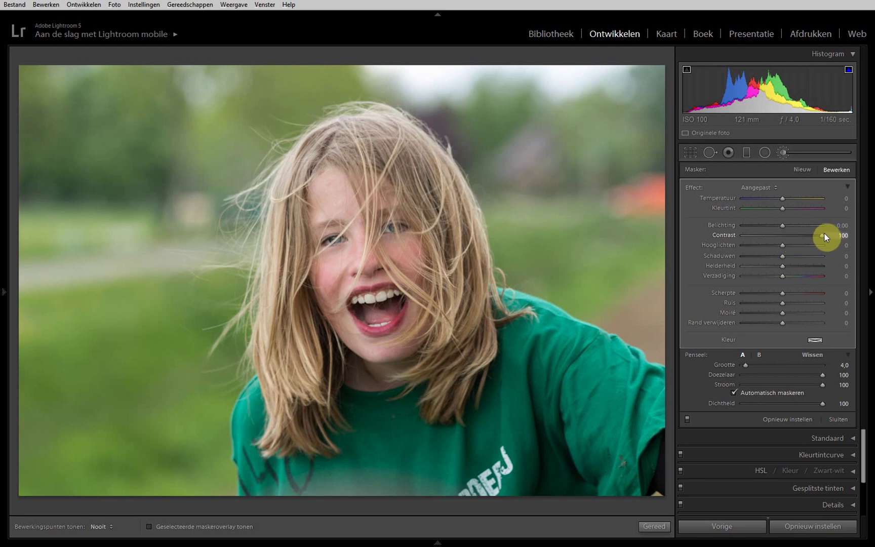
drag(809, 237, 794, 238)
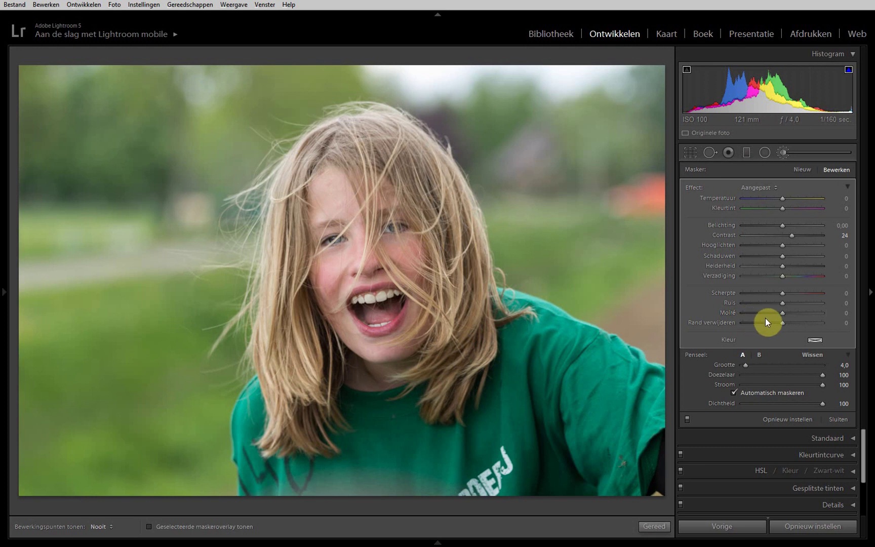
- Start a new zoomed-in brush with clarity 18 and paint it over the eyebrow
click(800, 171)
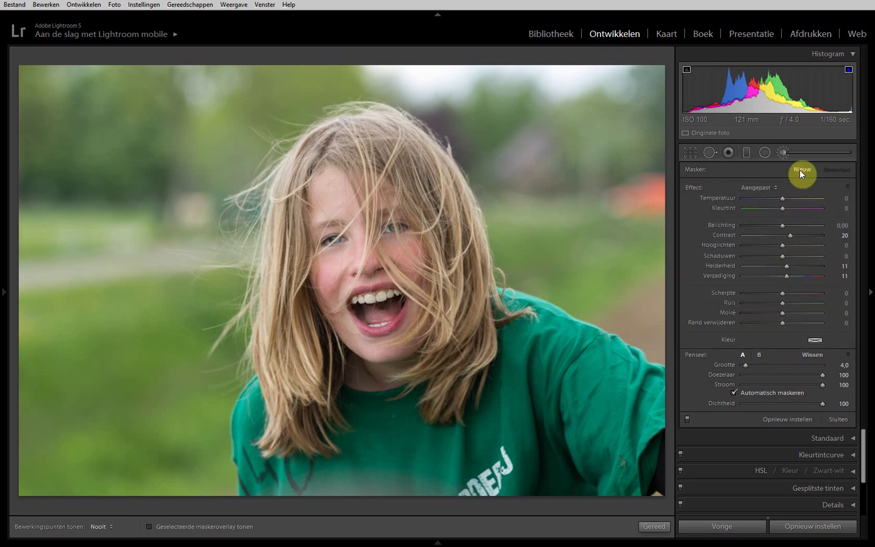
click(330, 224)
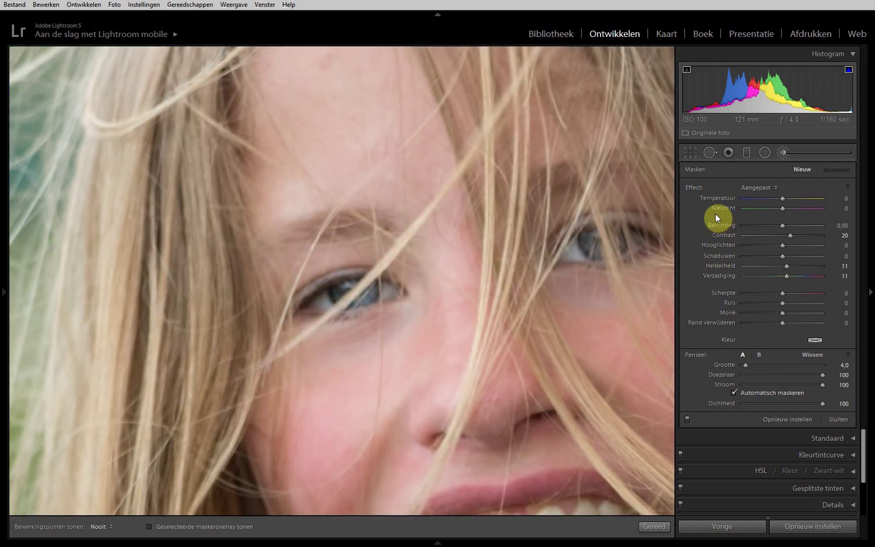
double_click(698, 188)
drag(782, 266, 794, 269)
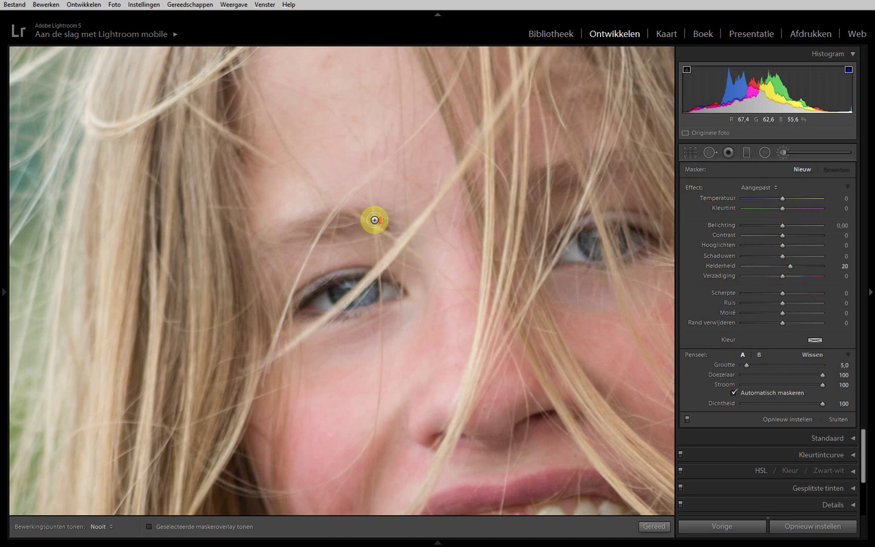
scroll(372, 222, up, 1)
mouse_move(373, 223)
mouse_down()
mouse_move(307, 225)
mouse_move(371, 217)
mouse_move(311, 227)
mouse_move(355, 228)
mouse_up()
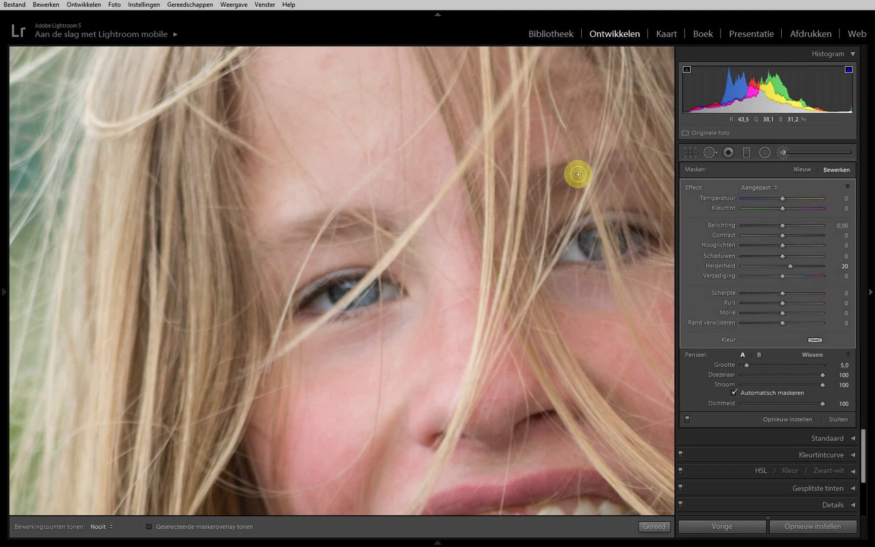
- Retune the eyebrow's brushed clarity, settling it at 50 in the whole-photo view
double_click(791, 266)
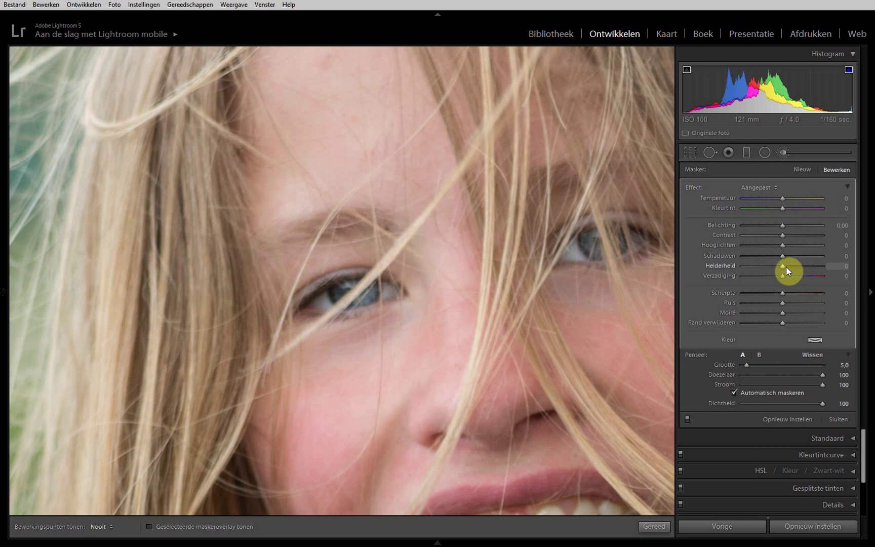
drag(783, 266, 804, 267)
click(494, 267)
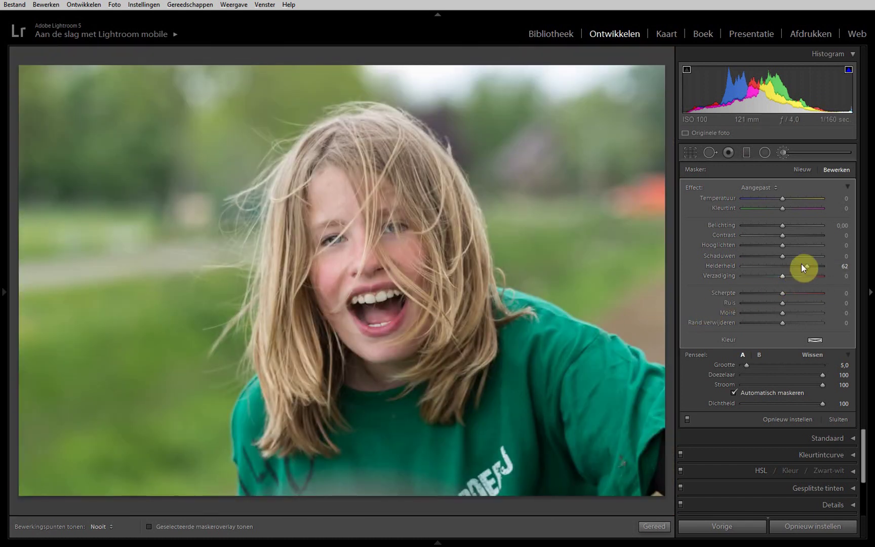
mouse_move(807, 268)
mouse_down()
mouse_move(794, 272)
mouse_move(803, 272)
mouse_up()
- Finish the brush and draw a rotated, widened oval radial filter around the girl, with clarity at 0
click(839, 419)
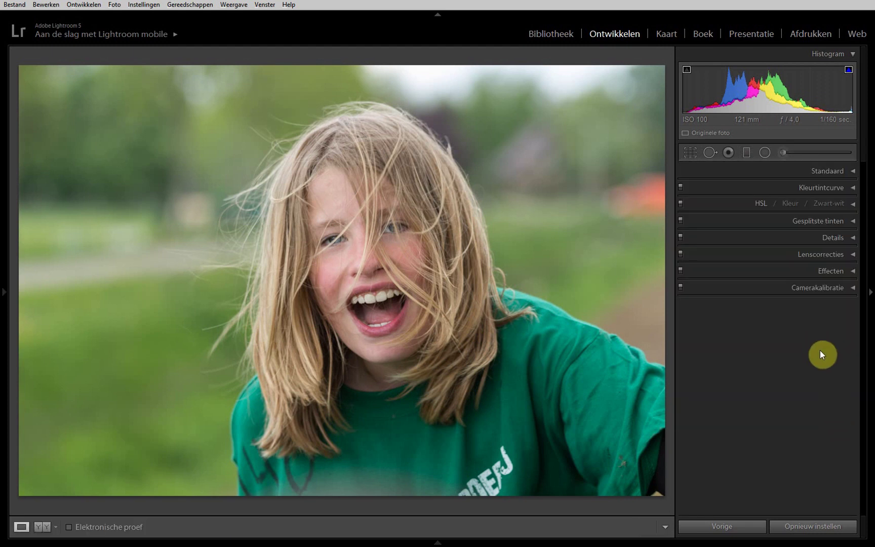
click(765, 152)
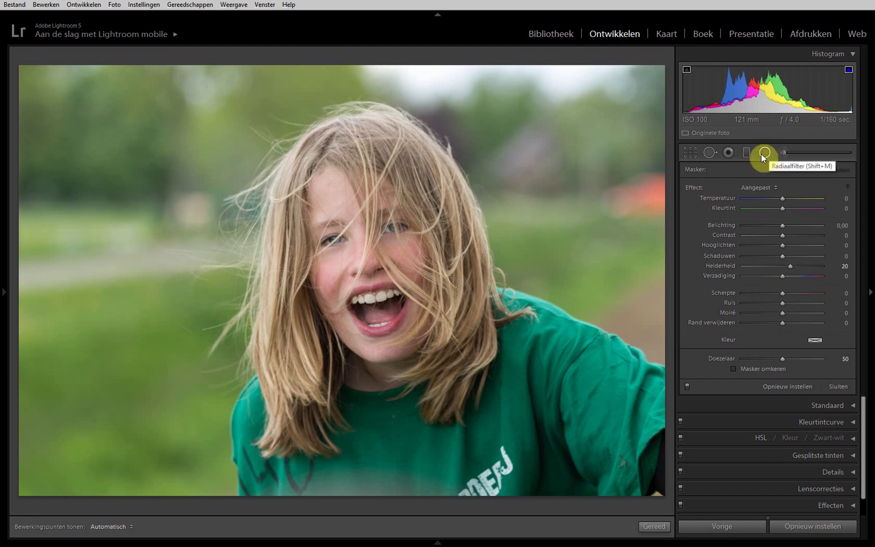
double_click(692, 187)
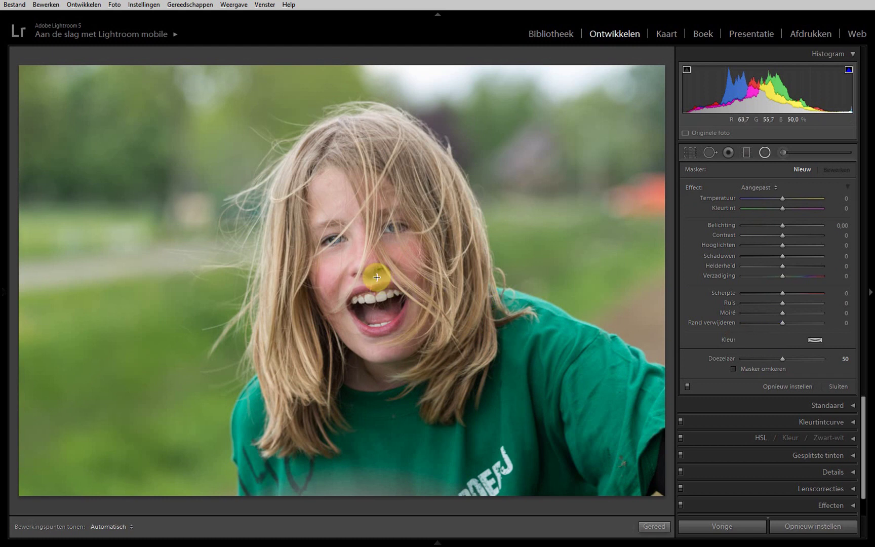
mouse_move(375, 271)
mouse_down()
mouse_move(433, 329)
mouse_move(529, 475)
mouse_up()
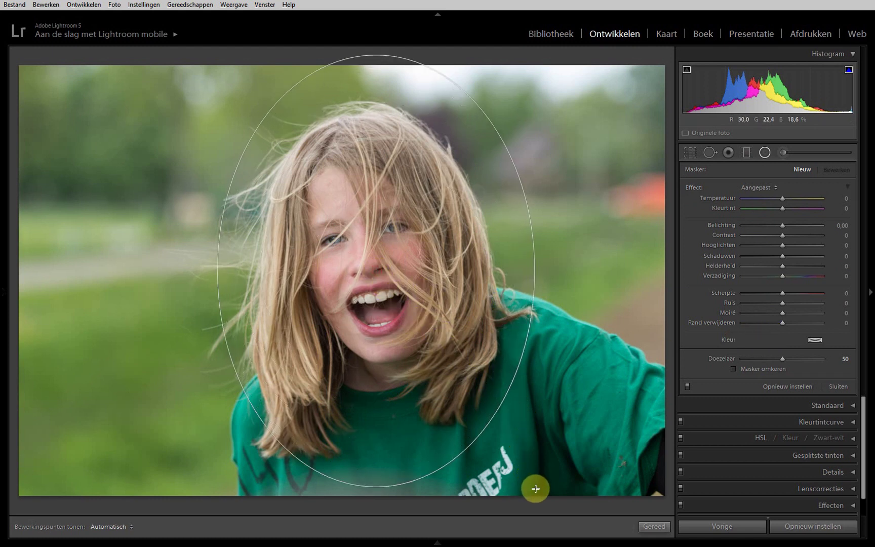
drag(529, 475, 536, 482)
drag(546, 269, 524, 226)
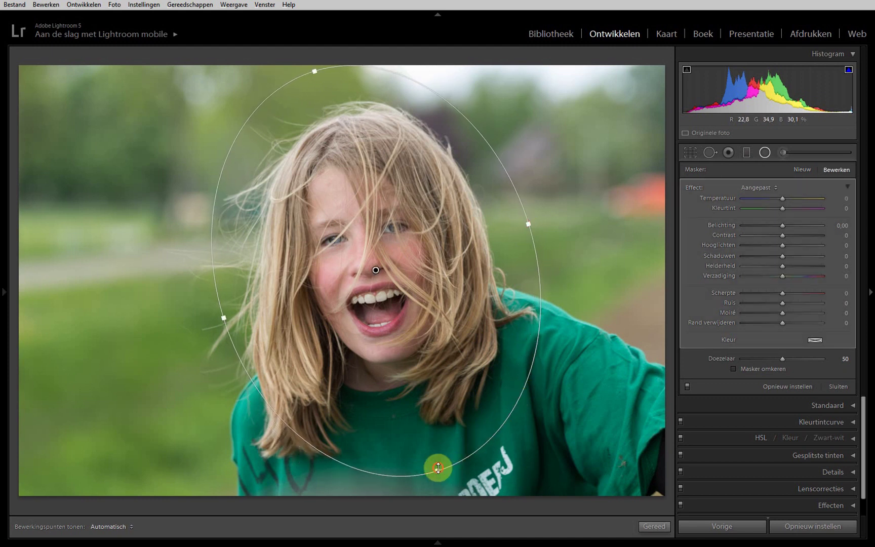
drag(438, 469, 475, 498)
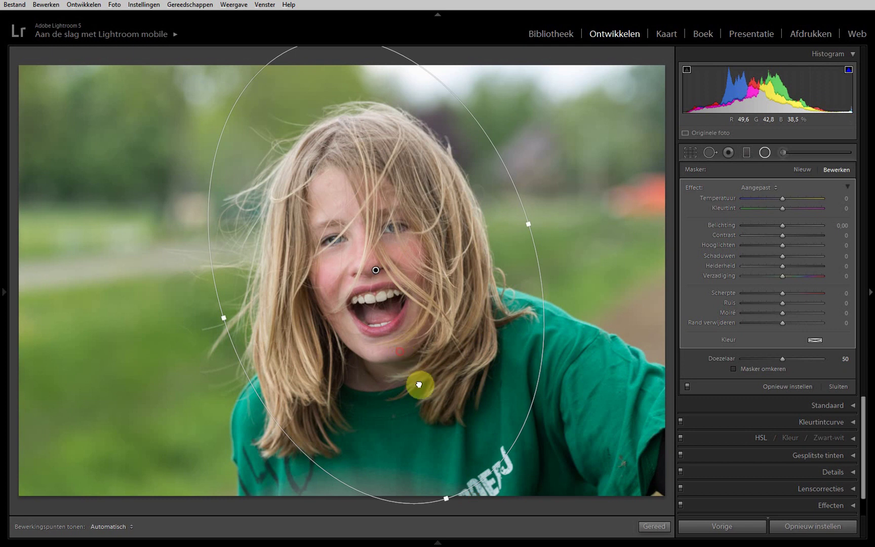
drag(393, 357, 410, 388)
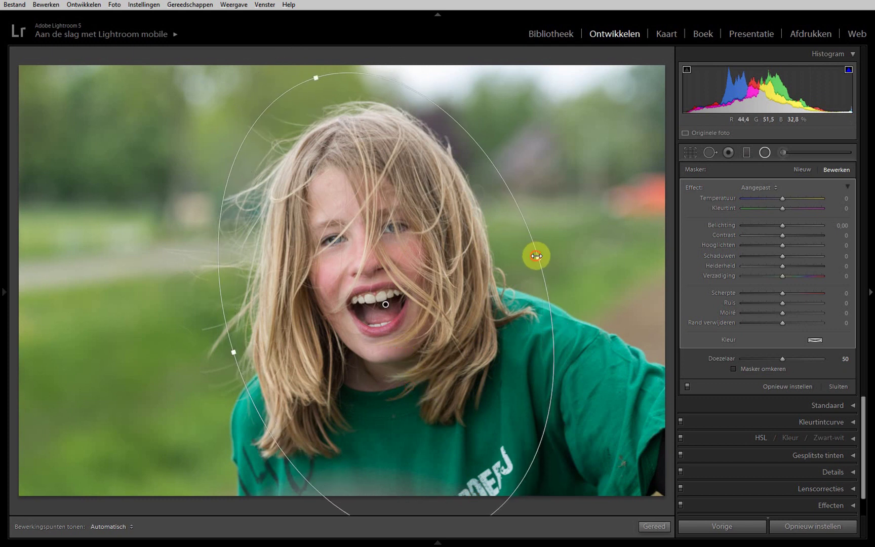
drag(535, 254, 548, 250)
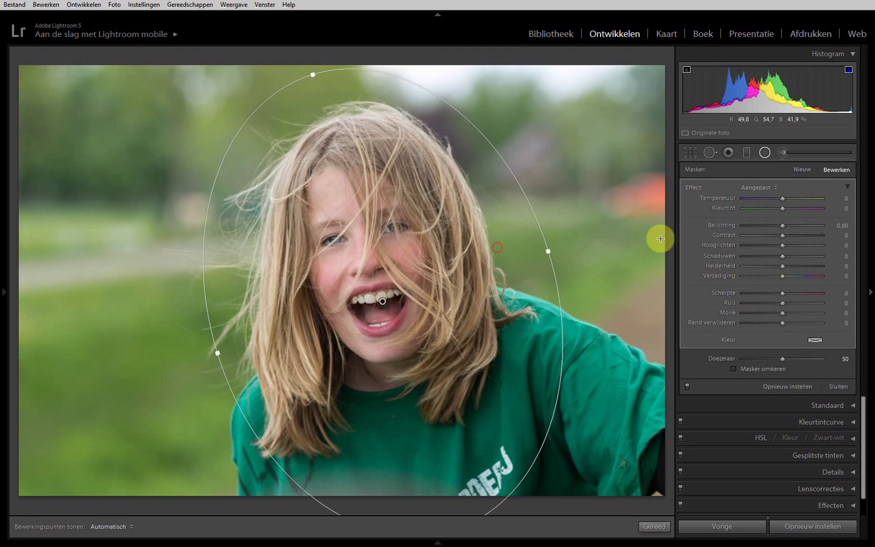
- Darken the area outside the oval to exposure −0.37, with temperature reset to 0
drag(781, 224, 736, 226)
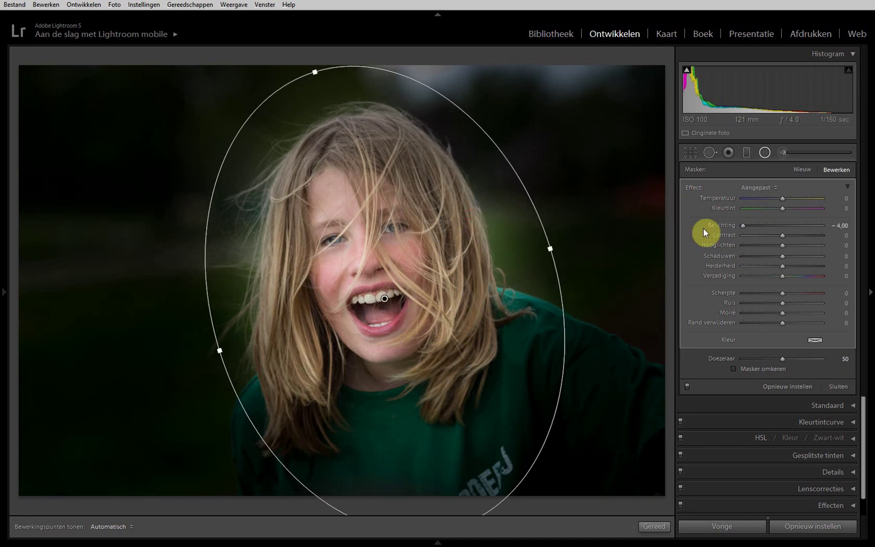
double_click(742, 225)
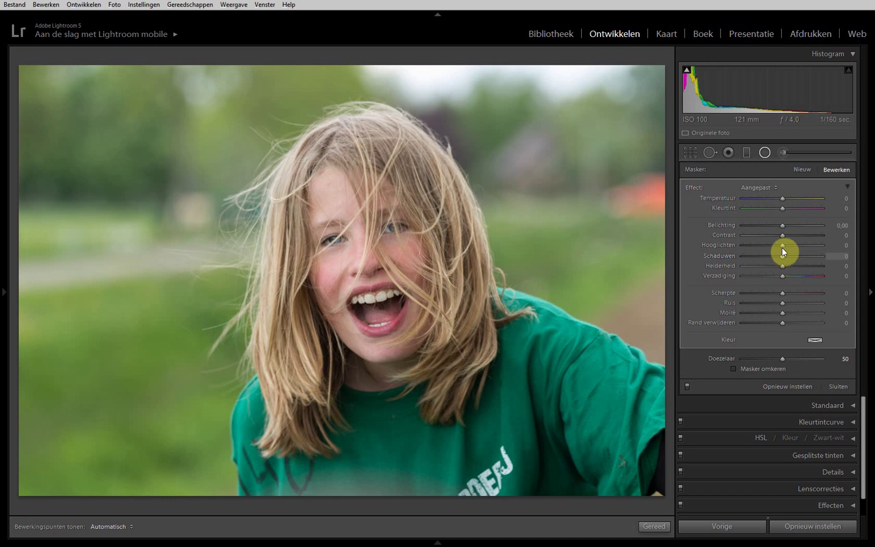
drag(782, 226, 779, 226)
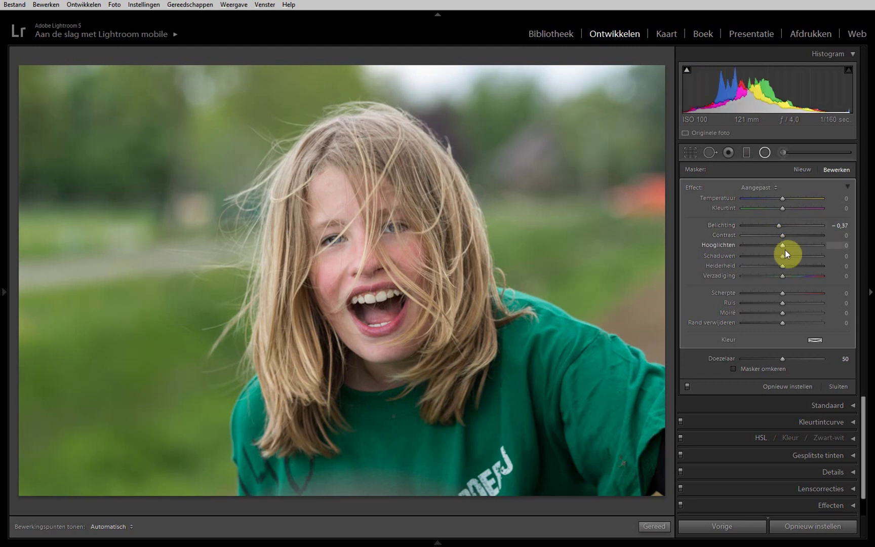
mouse_move(783, 265)
mouse_down()
mouse_move(742, 269)
mouse_move(786, 270)
mouse_up()
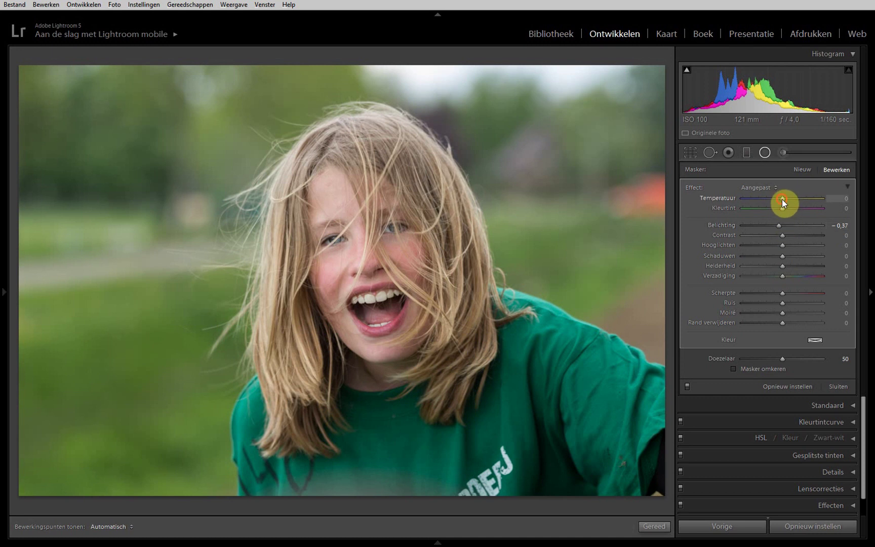
mouse_move(783, 199)
mouse_down()
mouse_move(791, 203)
mouse_move(774, 201)
mouse_move(781, 198)
mouse_up()
double_click(782, 199)
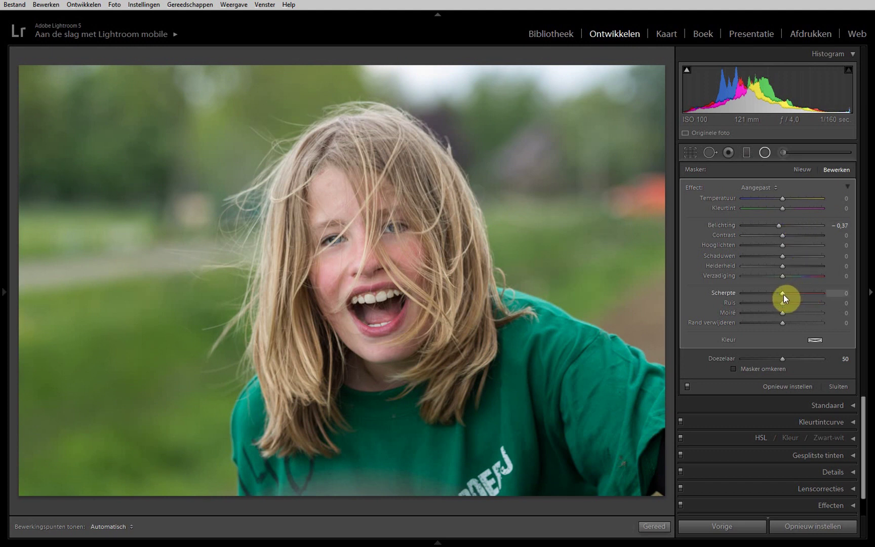
click(838, 387)
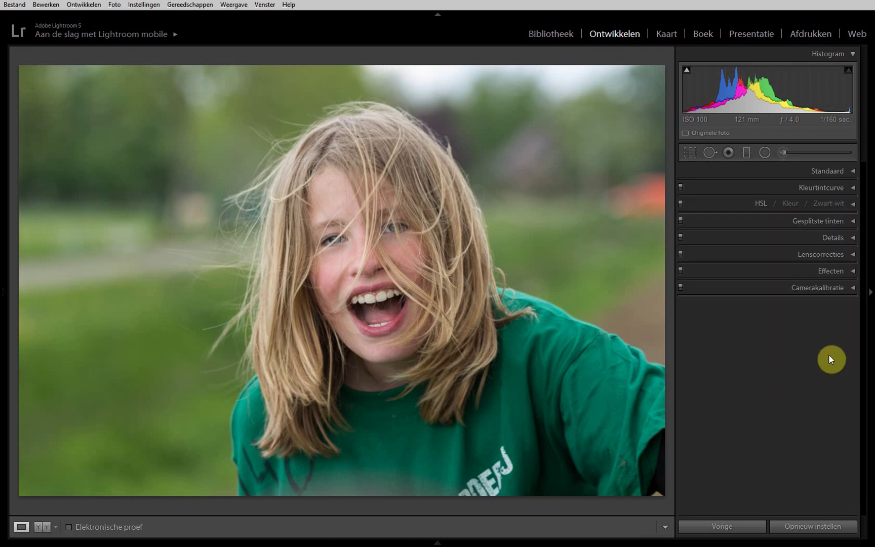
- Center the Details panel preview on the girl's eye
click(853, 237)
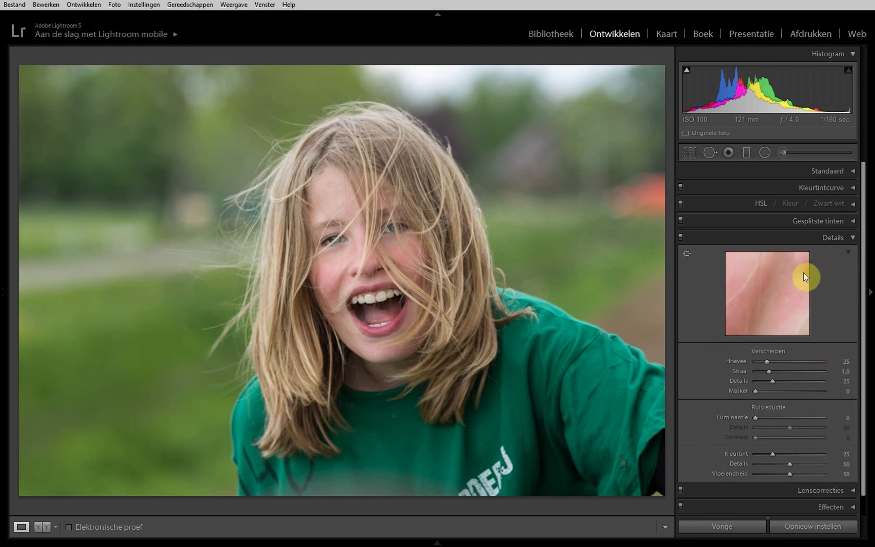
mouse_move(779, 276)
mouse_down()
mouse_move(785, 312)
mouse_move(748, 307)
mouse_move(776, 306)
mouse_move(752, 307)
mouse_move(757, 317)
mouse_move(748, 283)
mouse_up()
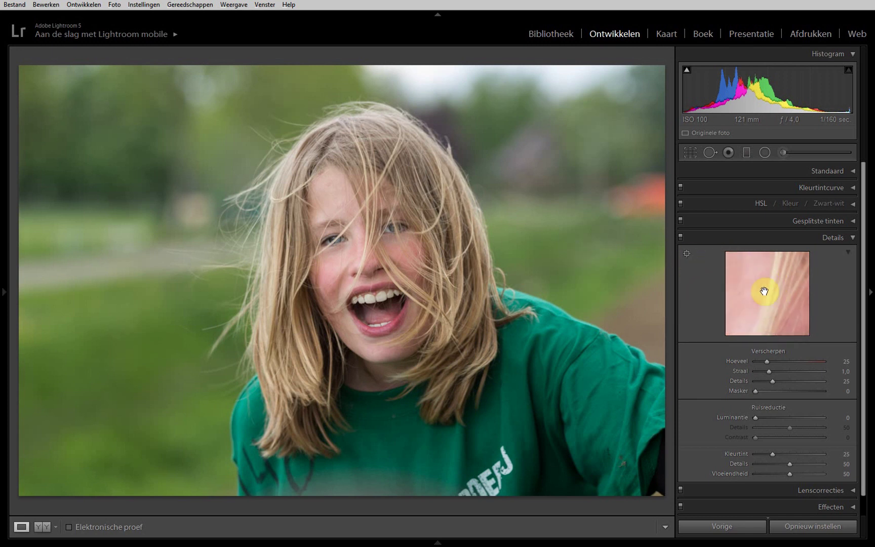
drag(764, 289, 759, 290)
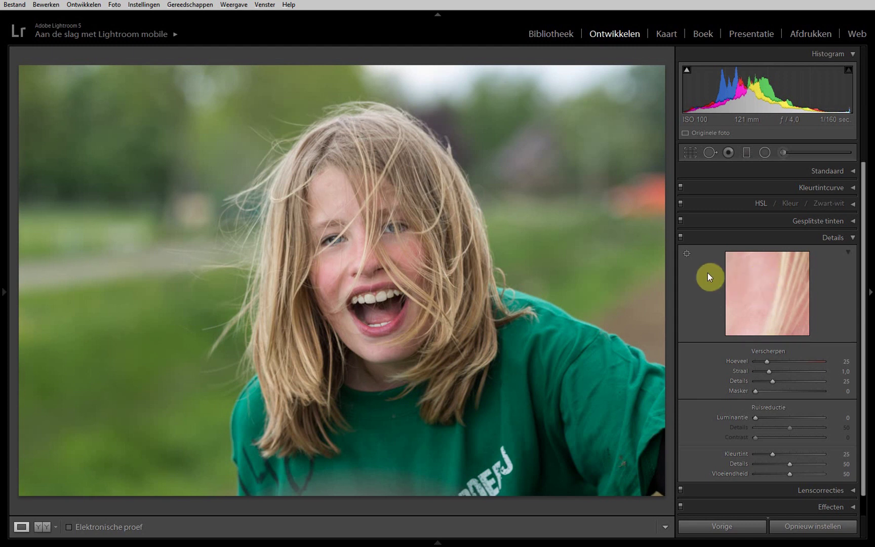
click(687, 254)
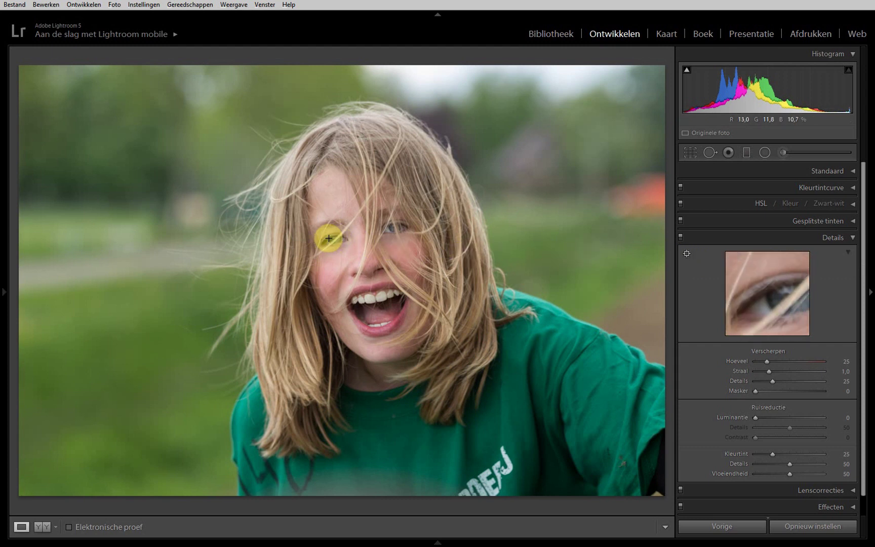
click(329, 238)
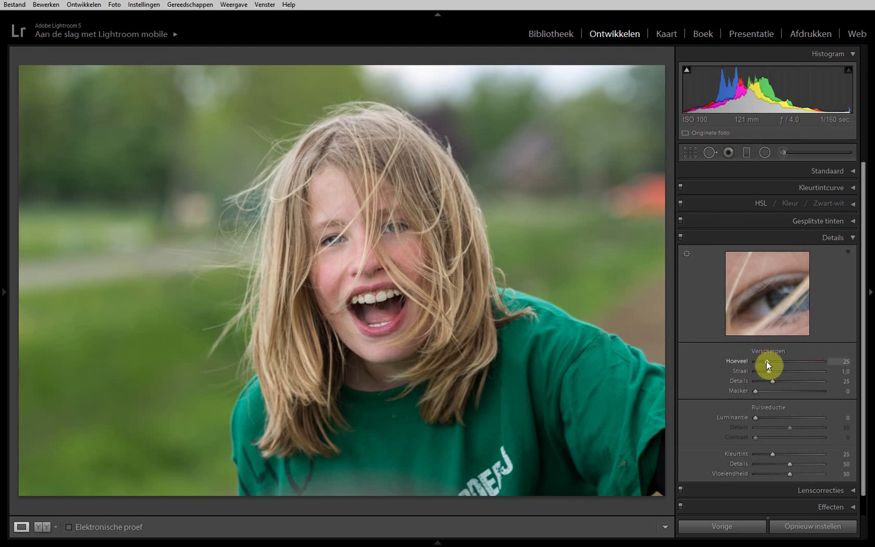
- Set sharpening amount to 50 and luminance noise reduction to 20
drag(767, 361, 776, 361)
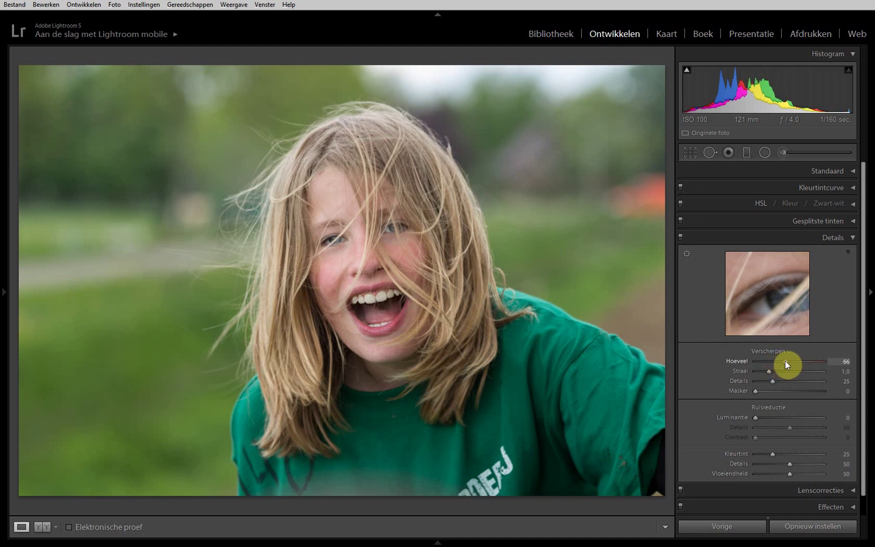
drag(783, 360, 786, 364)
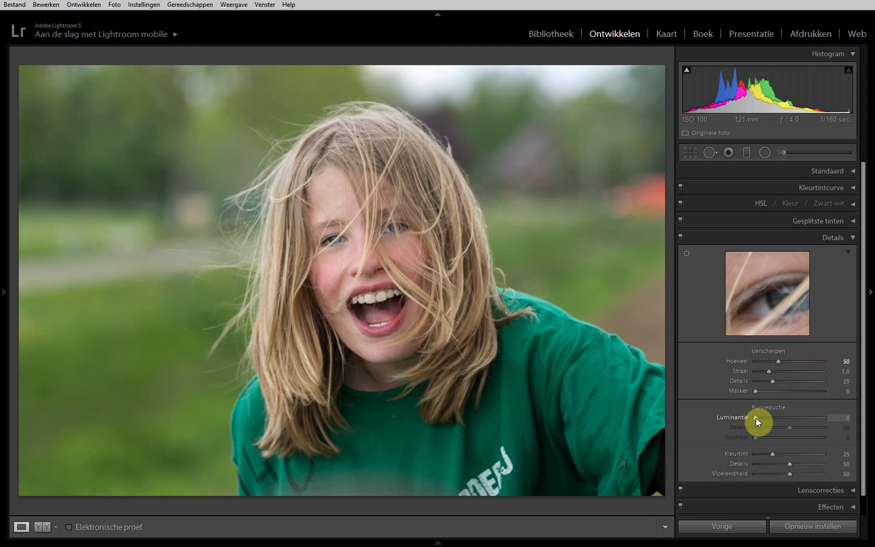
drag(756, 418, 759, 418)
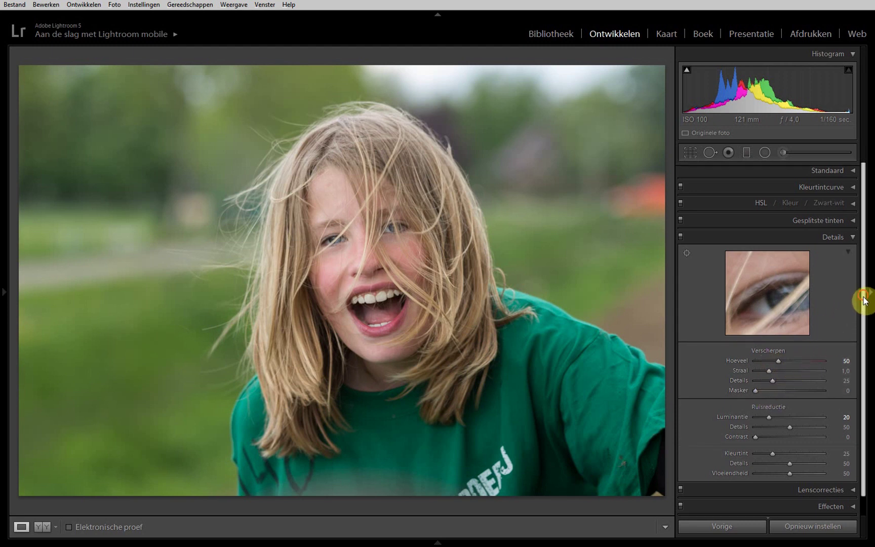
drag(864, 299, 864, 334)
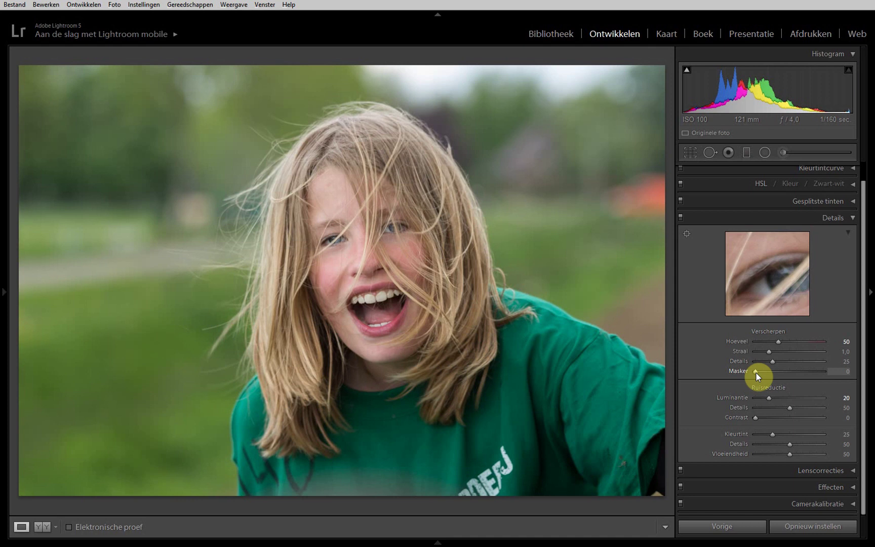
- Alt-preview and set the sharpening Masking slider to 39, then collapse the Details panel
key(alt)
alt+click(757, 373)
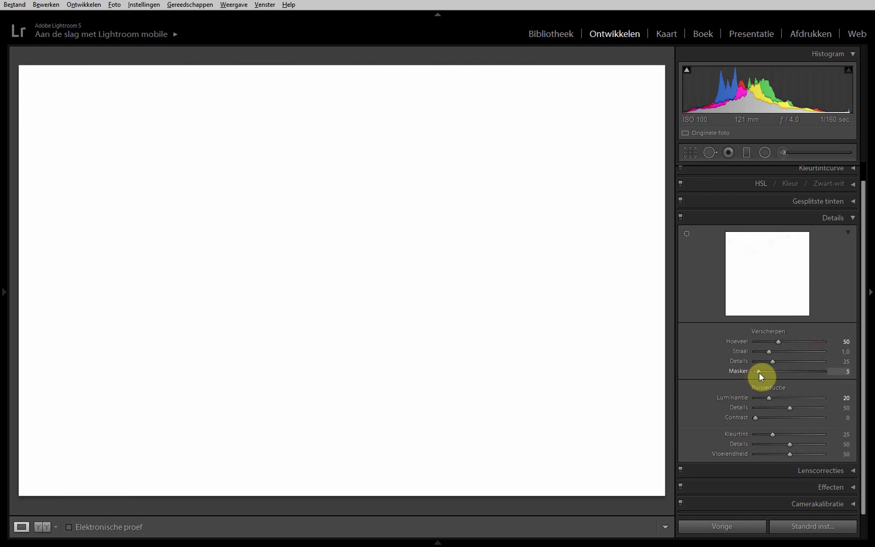
drag(759, 372, 772, 373)
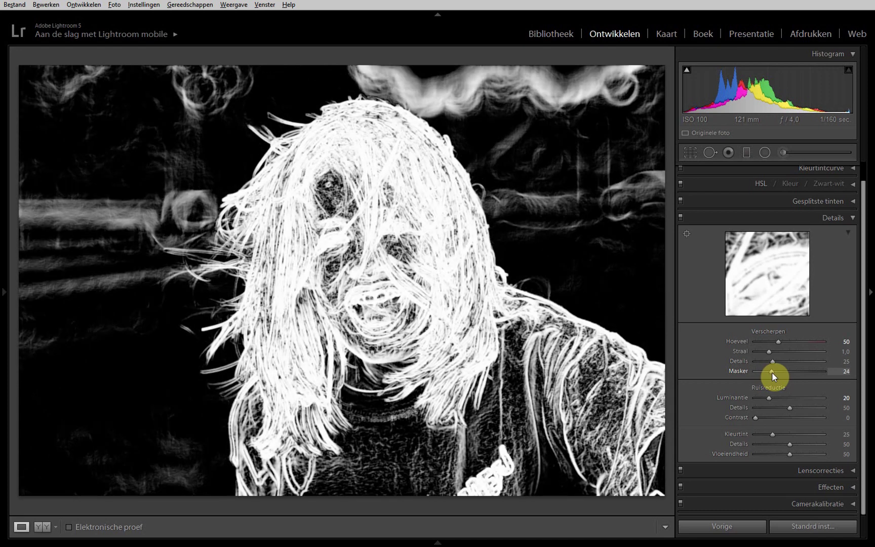
drag(772, 374, 783, 372)
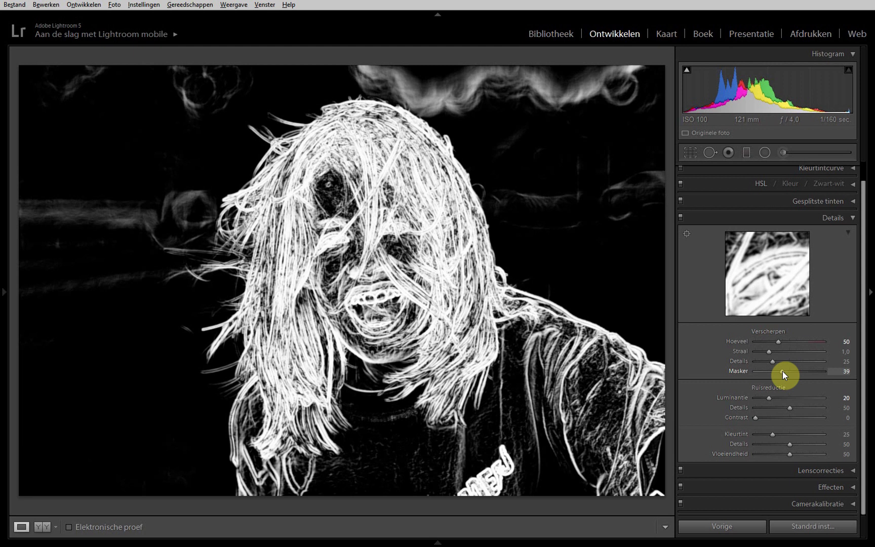
drag(782, 371, 782, 370)
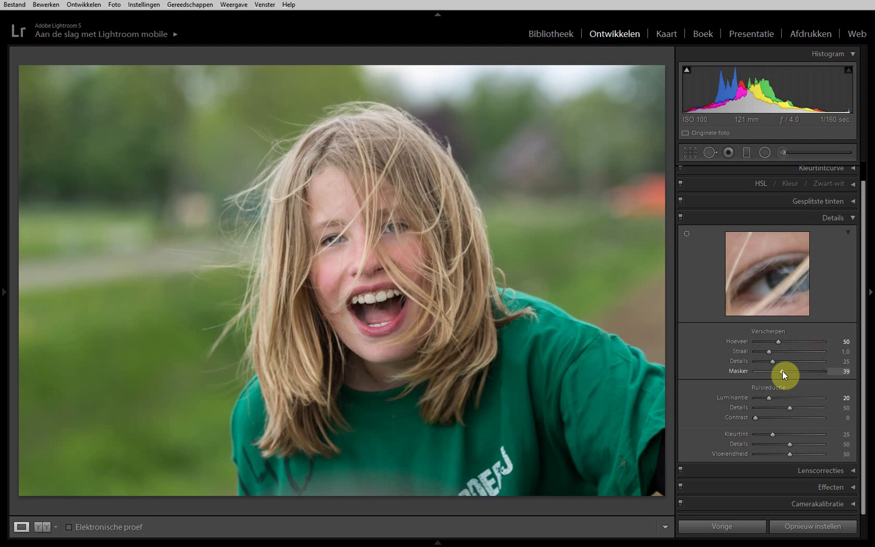
click(853, 219)
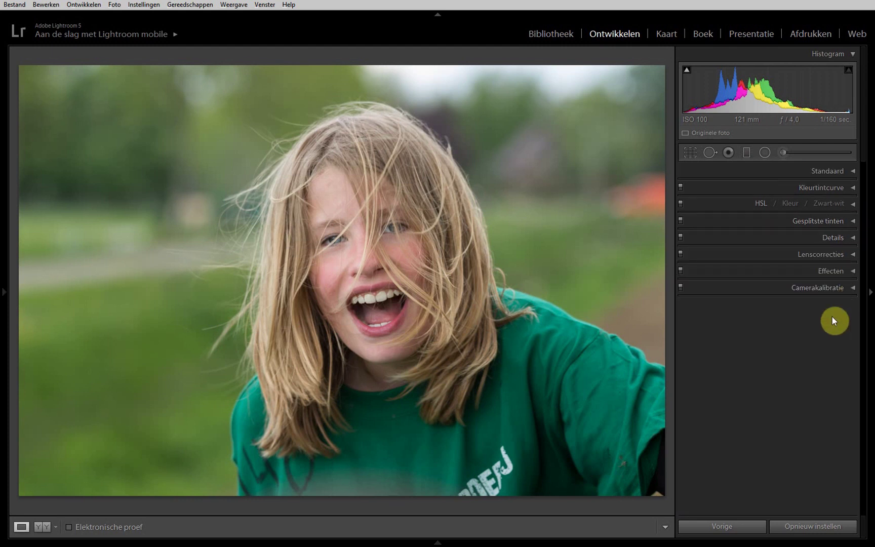
- Set Camera Calibration blue primary saturation to +60 and collapse the panel
click(854, 288)
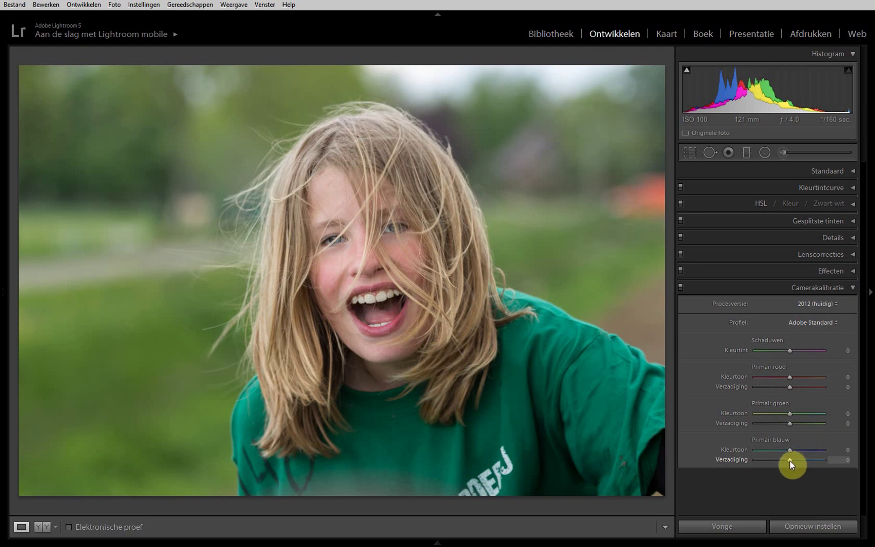
drag(791, 460, 863, 462)
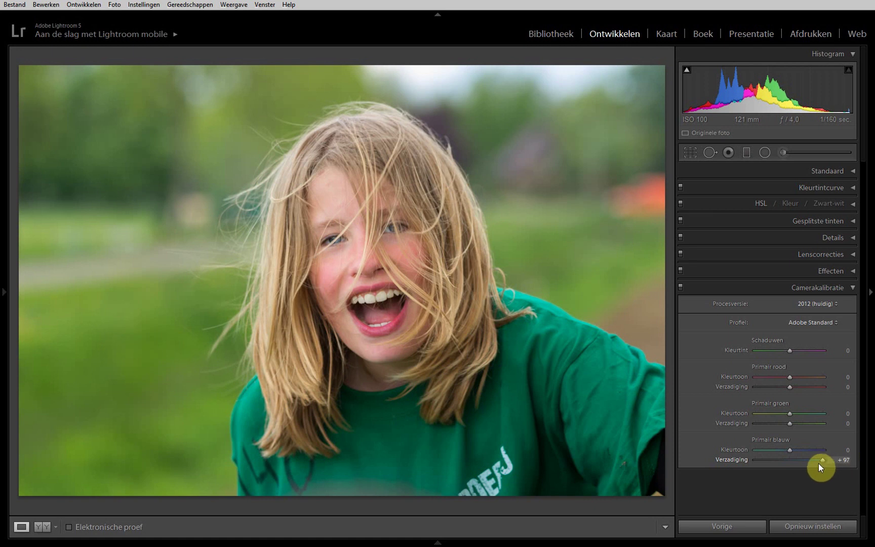
drag(821, 467, 792, 463)
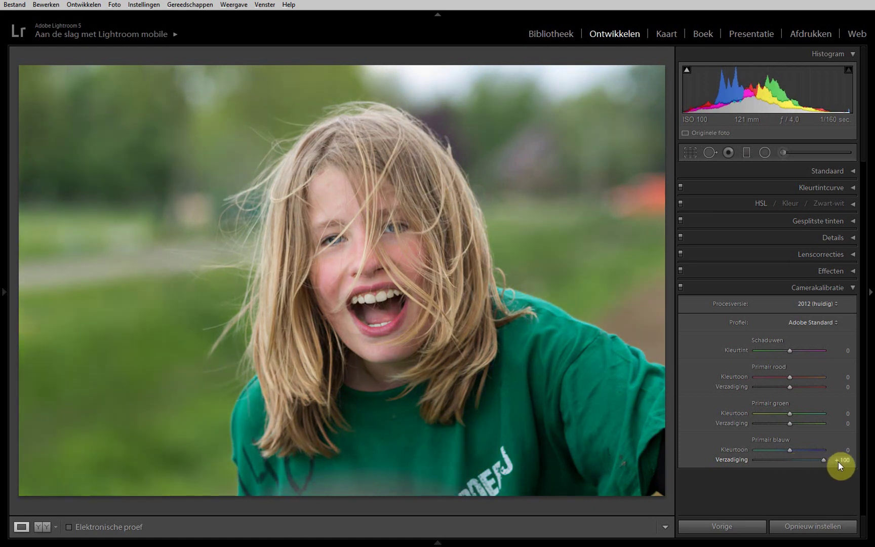
drag(815, 464, 811, 464)
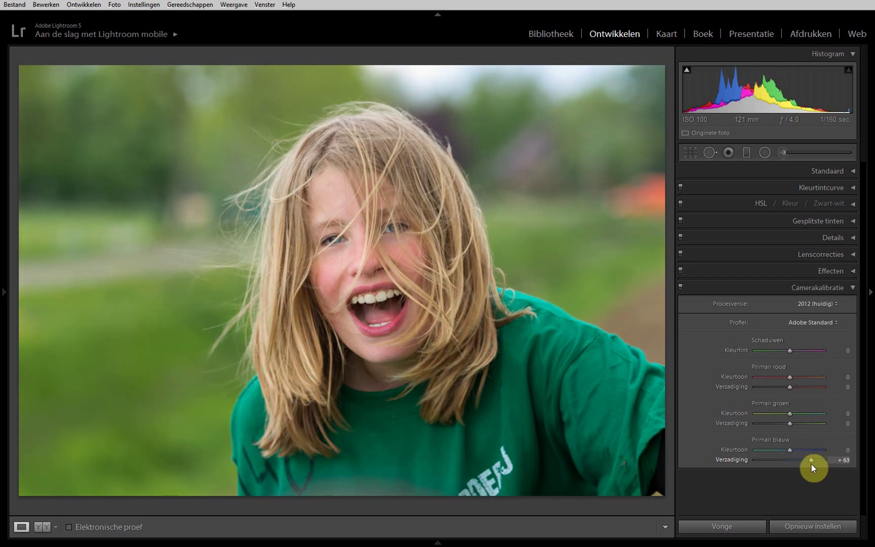
drag(811, 464, 809, 463)
drag(811, 463, 810, 463)
click(853, 289)
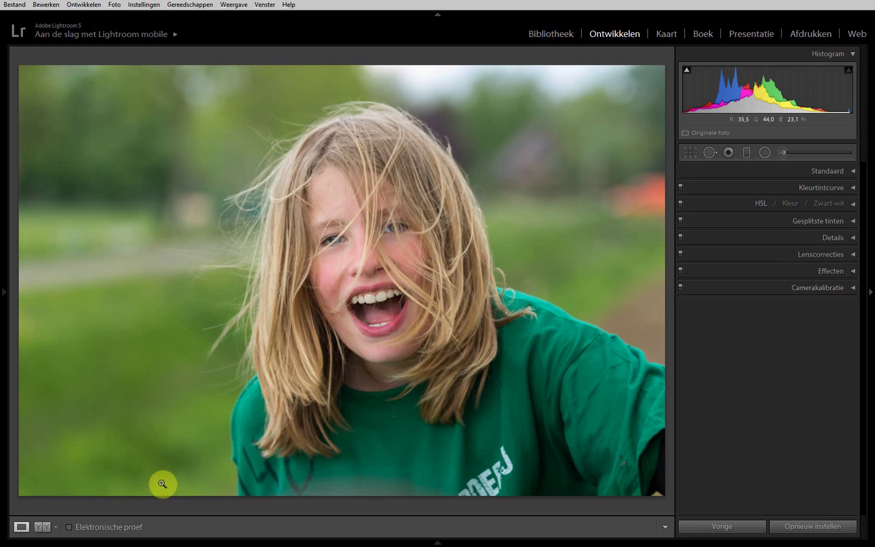
click(47, 527)
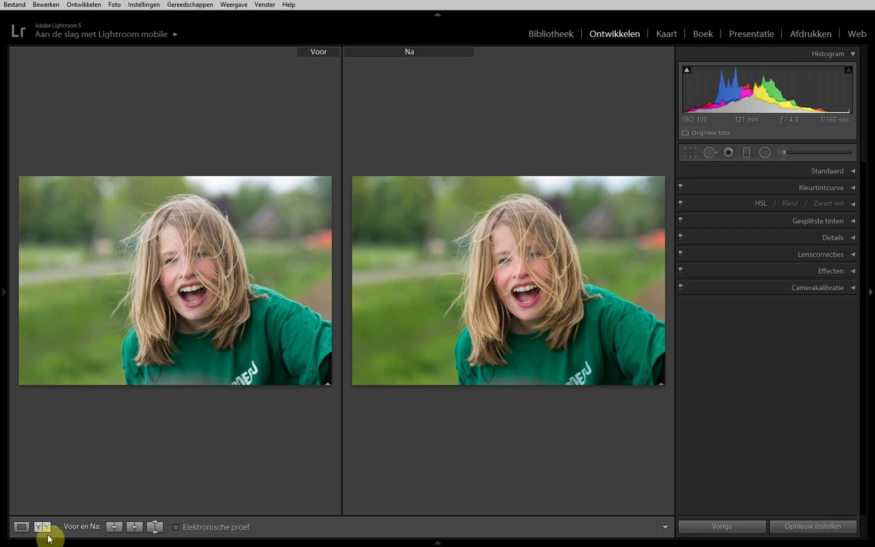
click(21, 527)
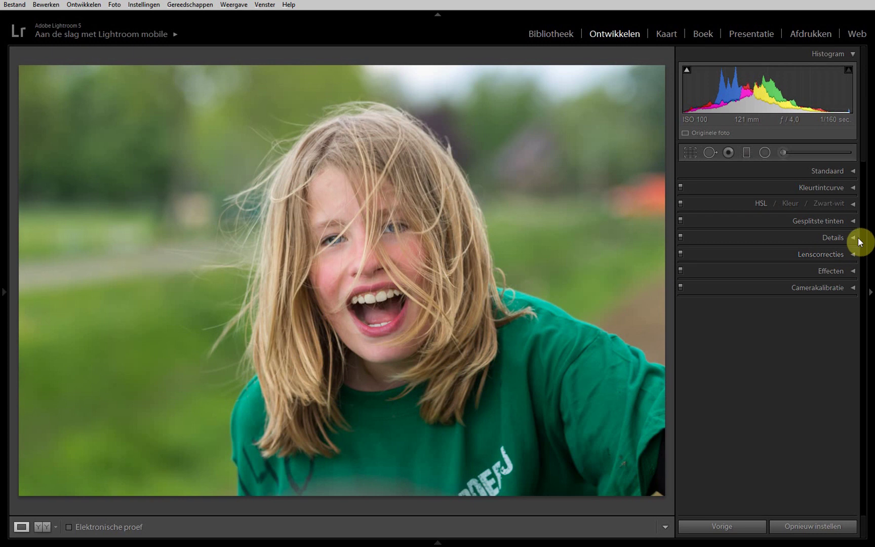
- Set the post-crop vignette to amount -22, midpoint 63, roundness -36, feather 78
click(855, 272)
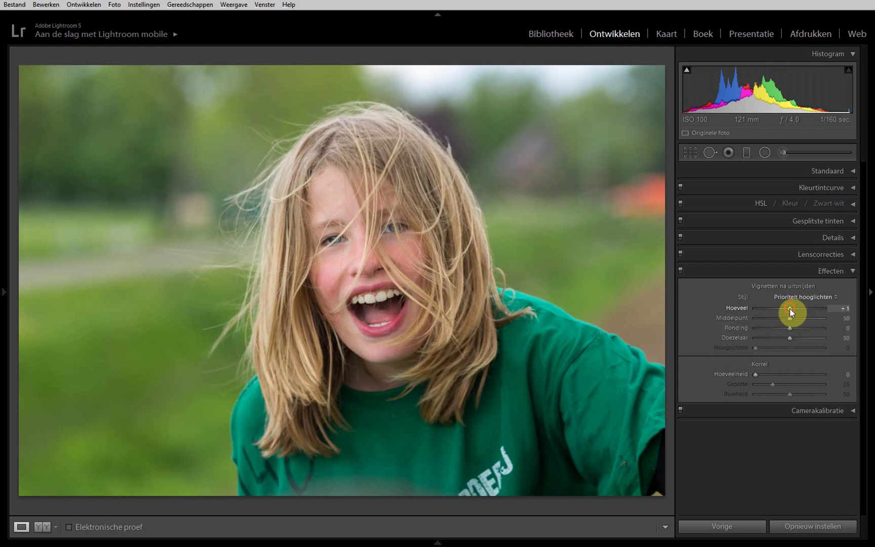
mouse_move(791, 308)
mouse_down()
mouse_move(780, 306)
mouse_move(865, 315)
mouse_up()
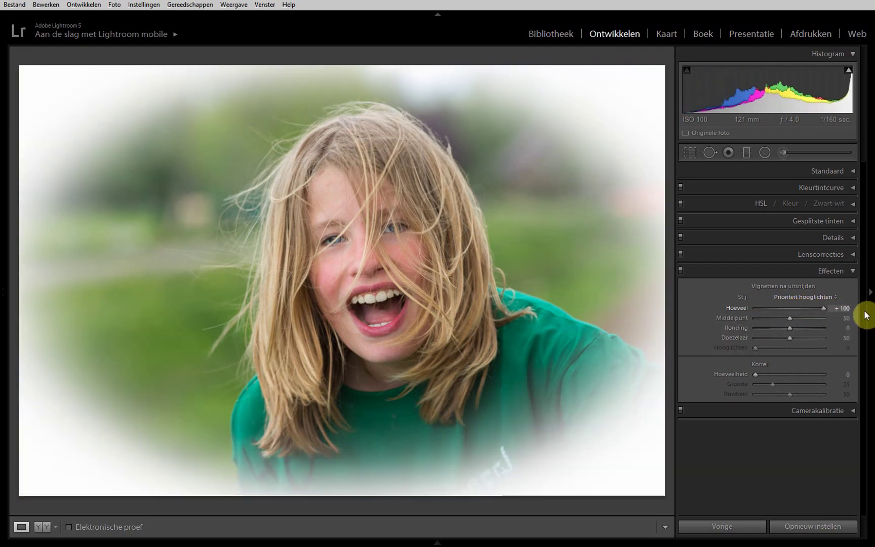
mouse_move(865, 316)
mouse_down()
mouse_move(758, 310)
mouse_move(789, 311)
mouse_up()
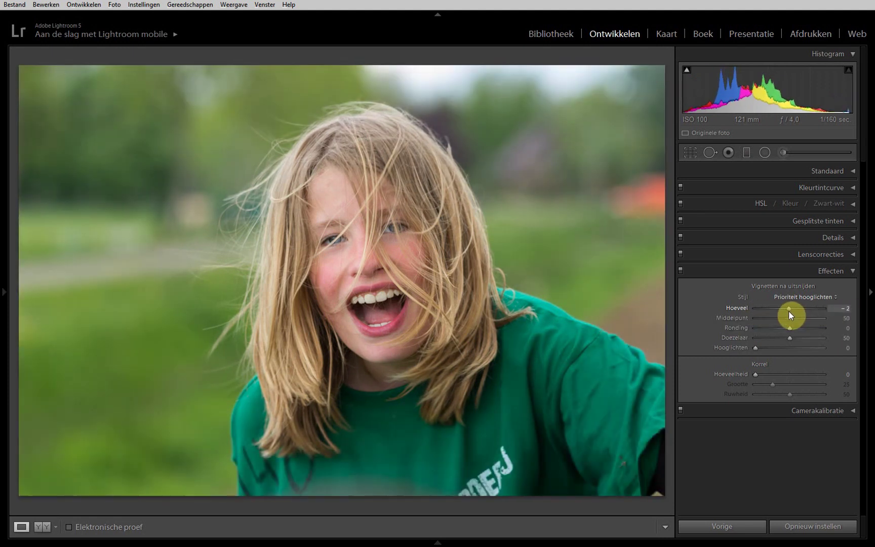
drag(787, 311, 786, 312)
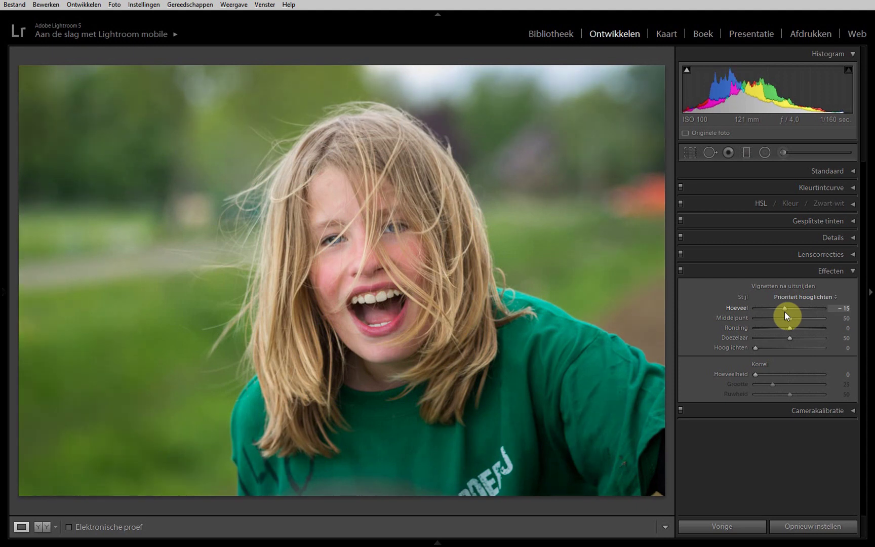
drag(785, 312, 751, 311)
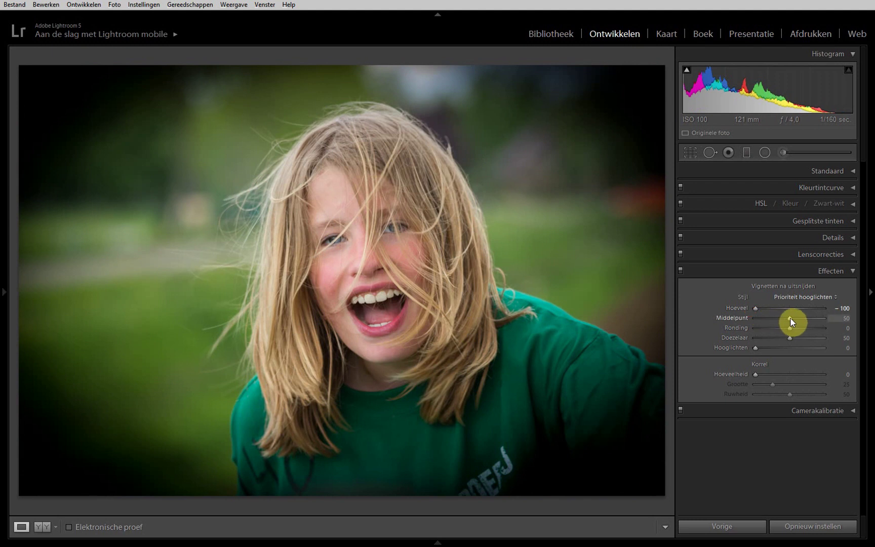
mouse_move(792, 320)
mouse_down()
mouse_move(778, 320)
mouse_move(800, 319)
mouse_up()
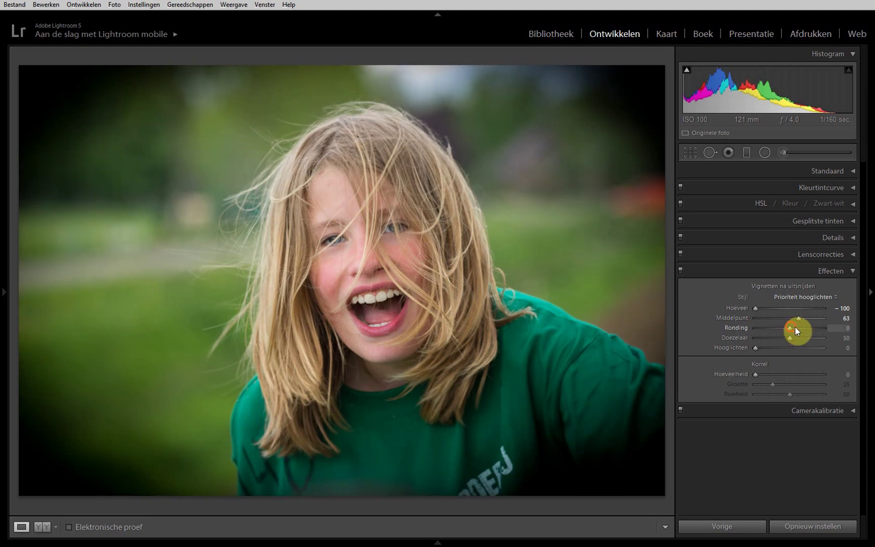
mouse_move(795, 328)
mouse_down()
mouse_move(743, 336)
mouse_move(815, 335)
mouse_up()
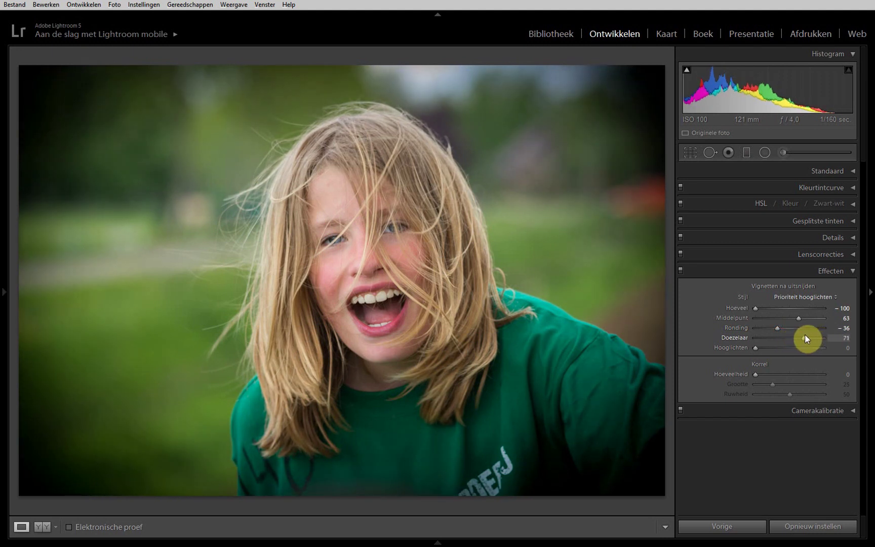
drag(807, 339, 813, 338)
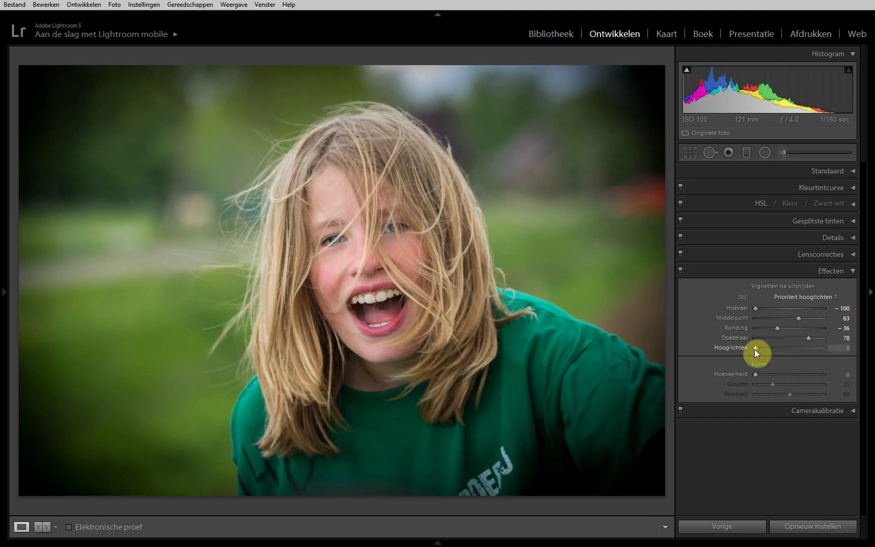
click(756, 308)
drag(773, 309, 792, 310)
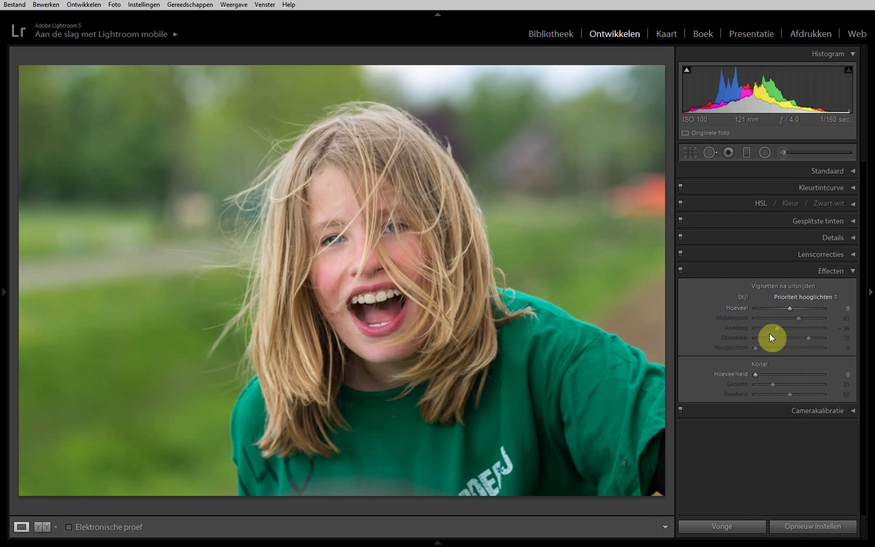
drag(791, 310, 782, 310)
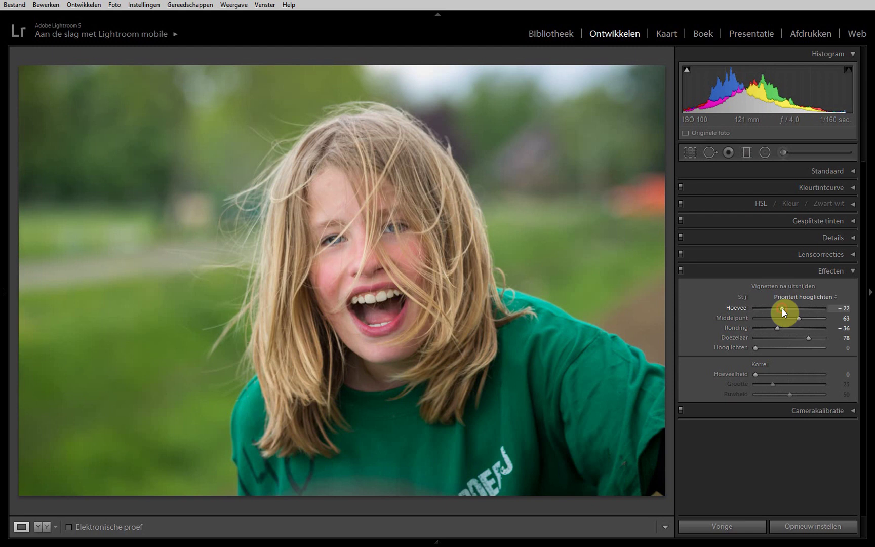
click(841, 271)
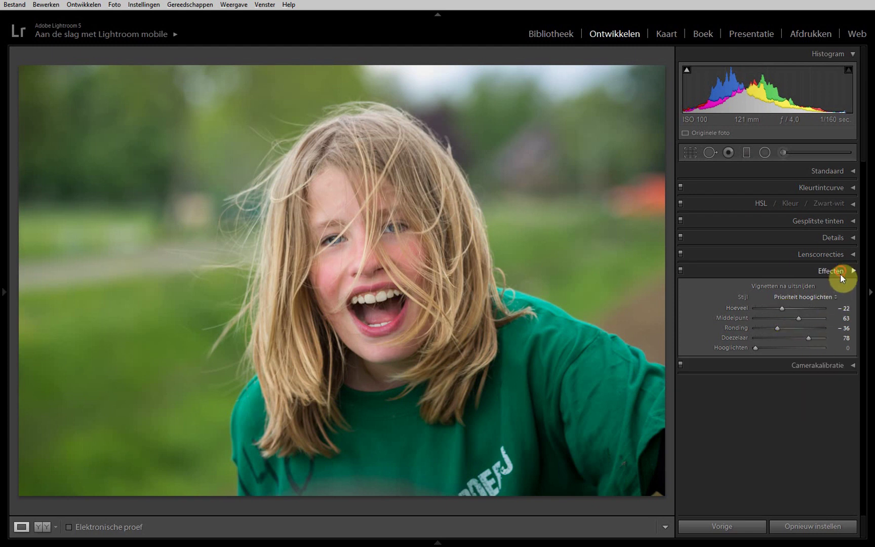